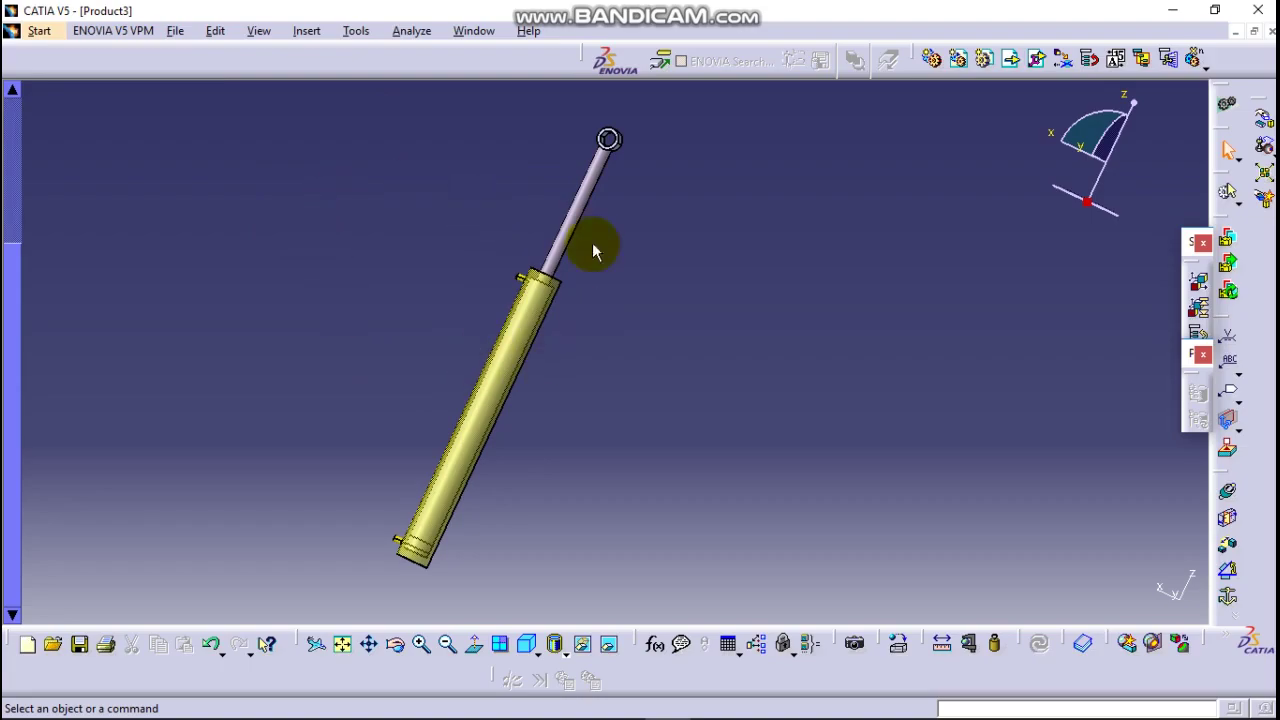
Switch to the DMU Kinematics workbench through Start > Digital Mockup.
click(39, 33)
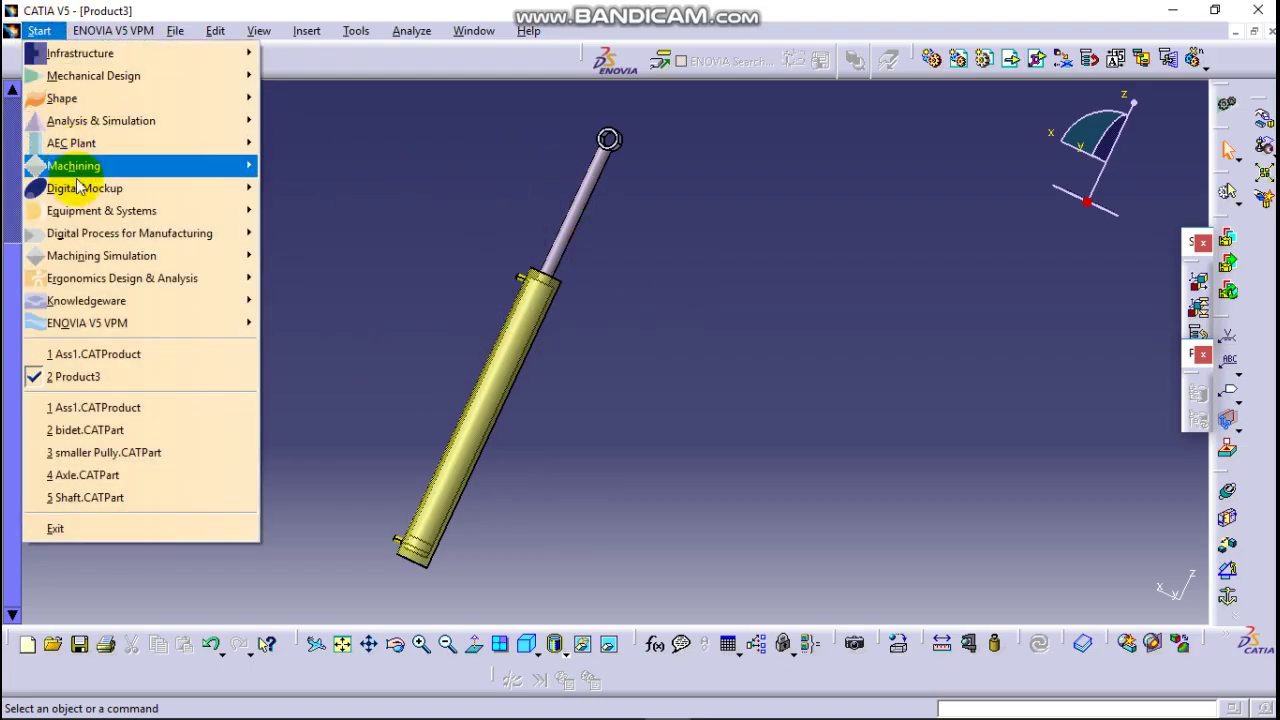
mouse_move(80, 196)
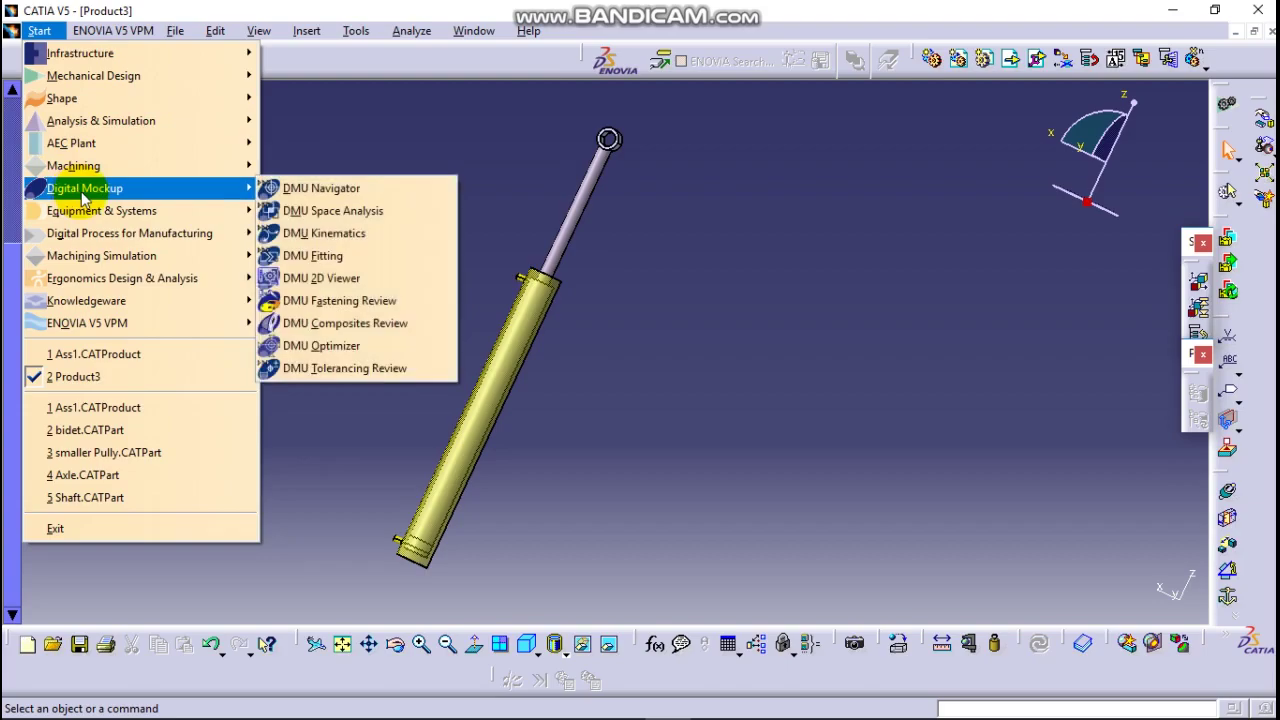
click(318, 233)
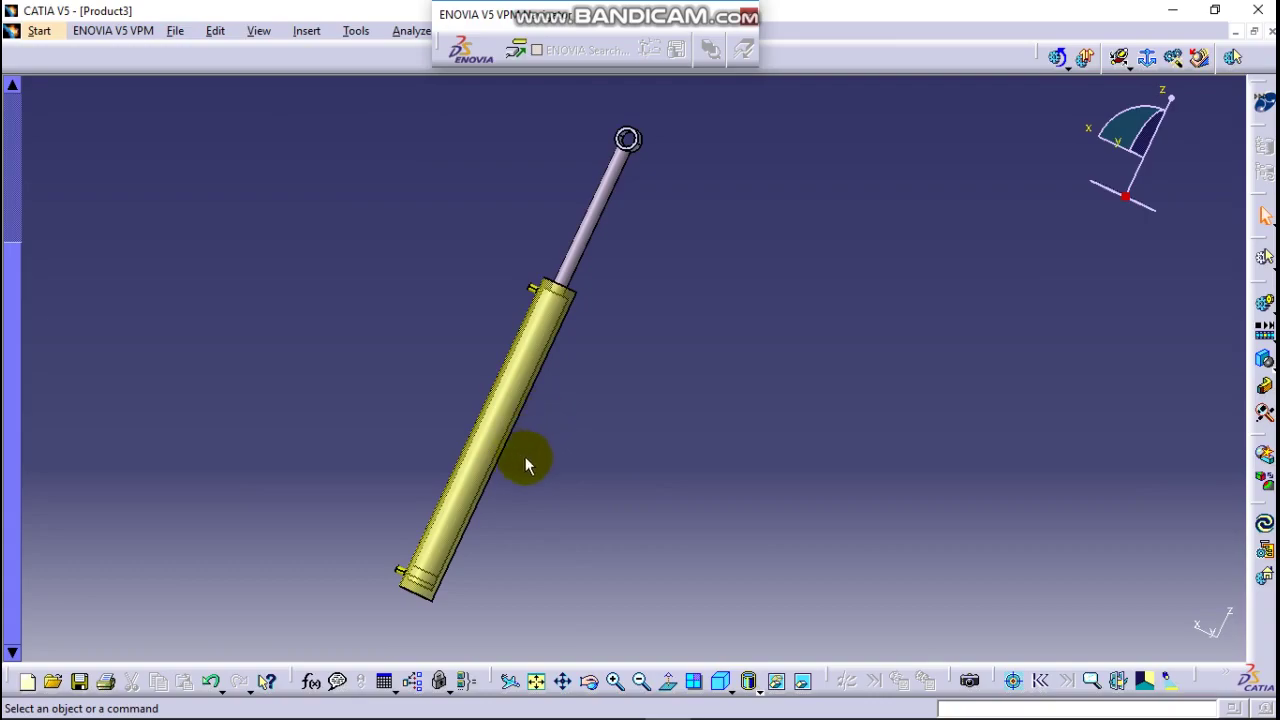
Pan and zoom the view so the cylinder and its rod end fill the screen.
middle_click(540, 400)
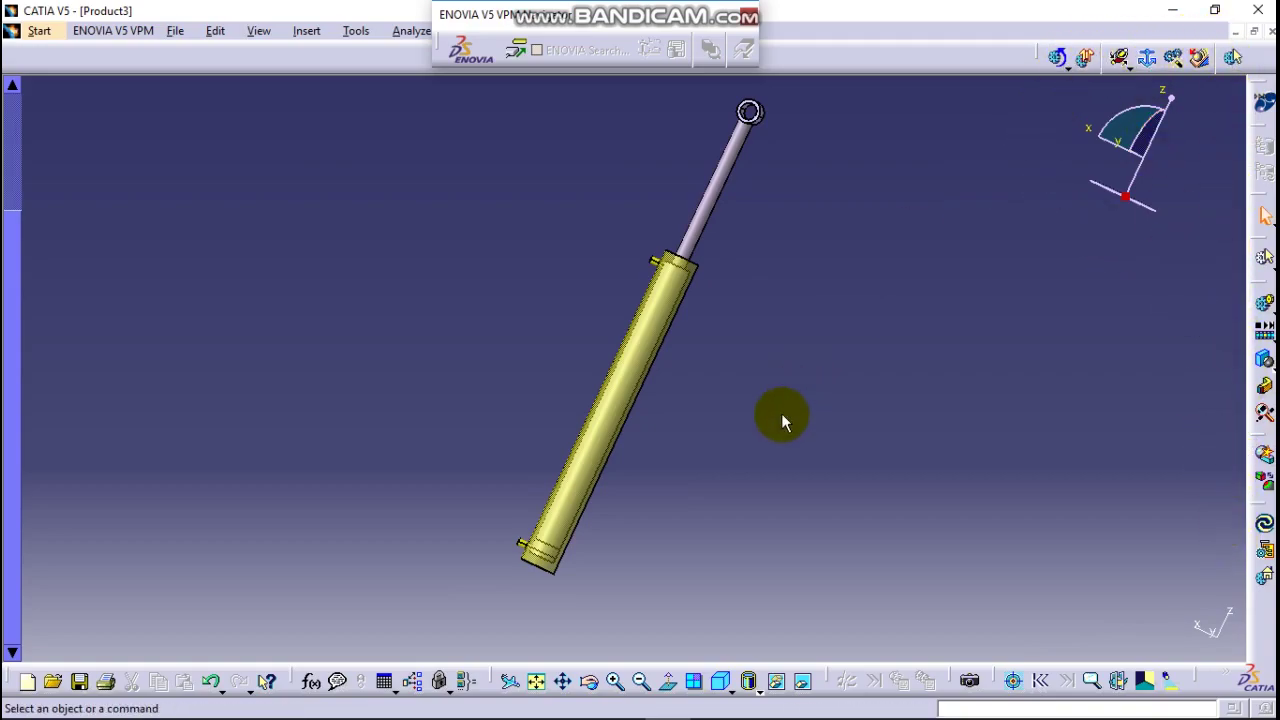
middle_click(725, 509)
middle_drag(725, 509, 629, 509)
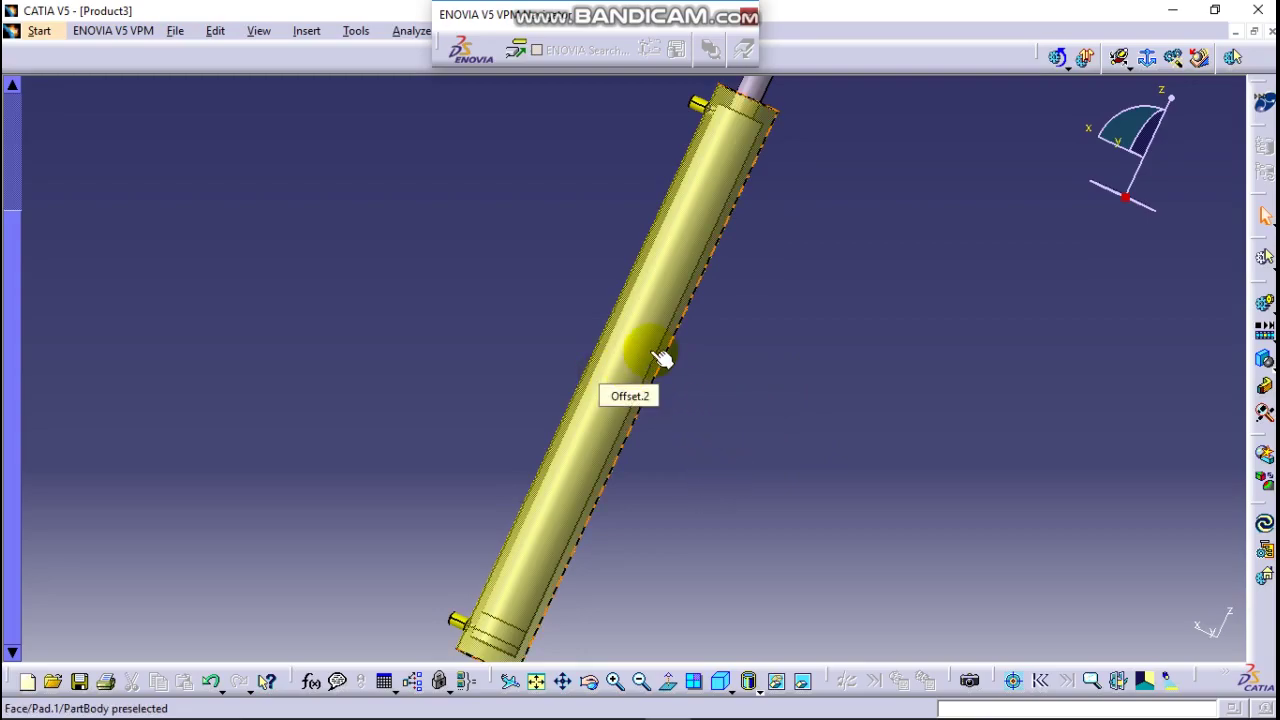
middle_drag(891, 270, 694, 225)
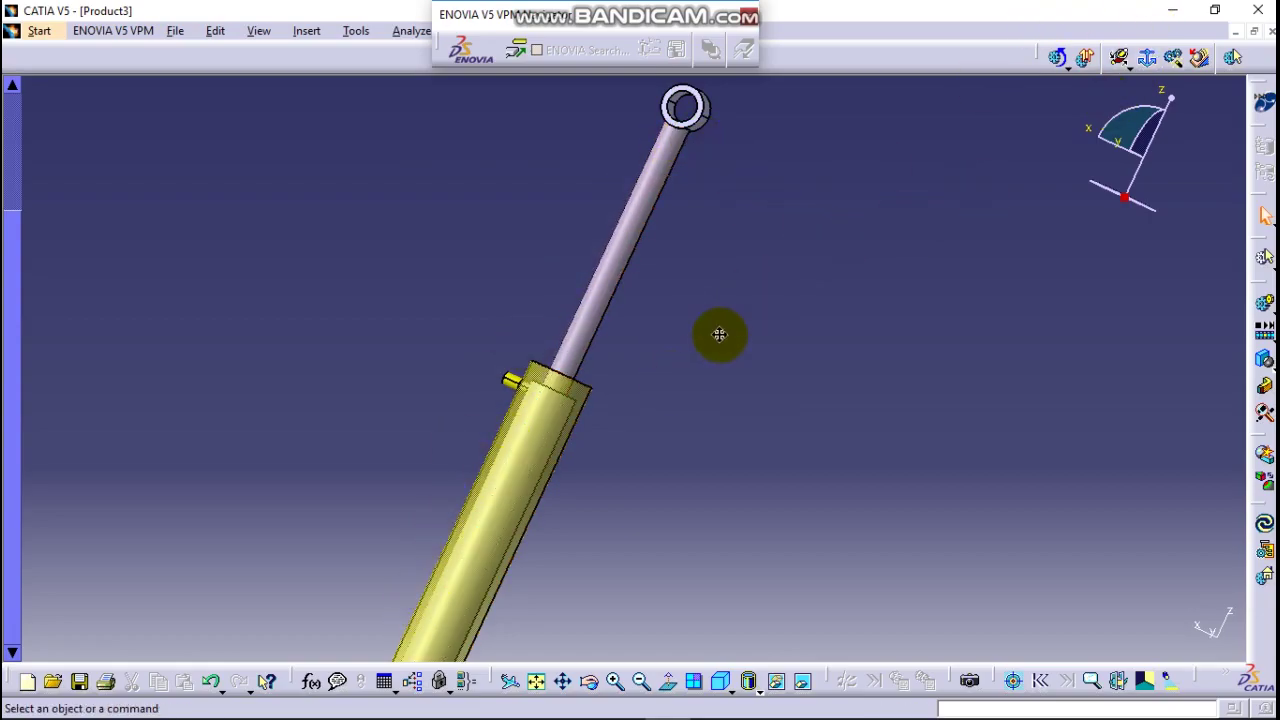
middle_drag(659, 401, 739, 316)
middle_drag(591, 521, 651, 343)
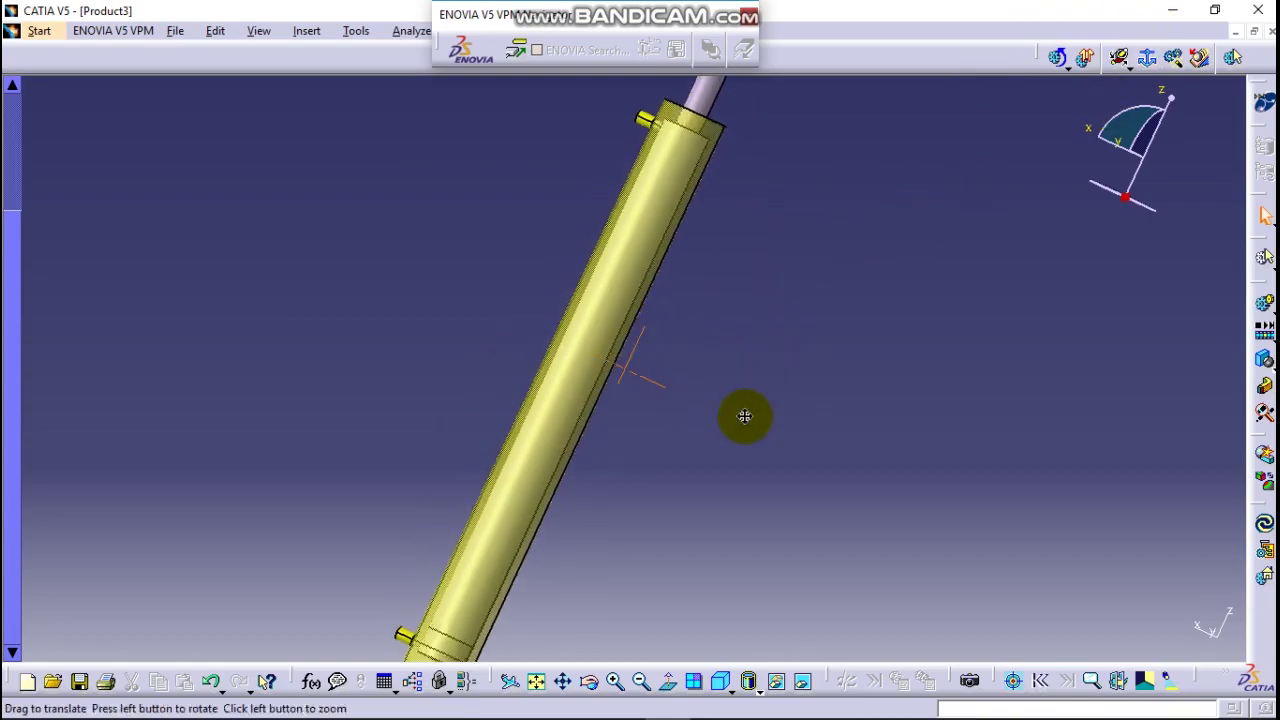
middle_drag(743, 417, 614, 329)
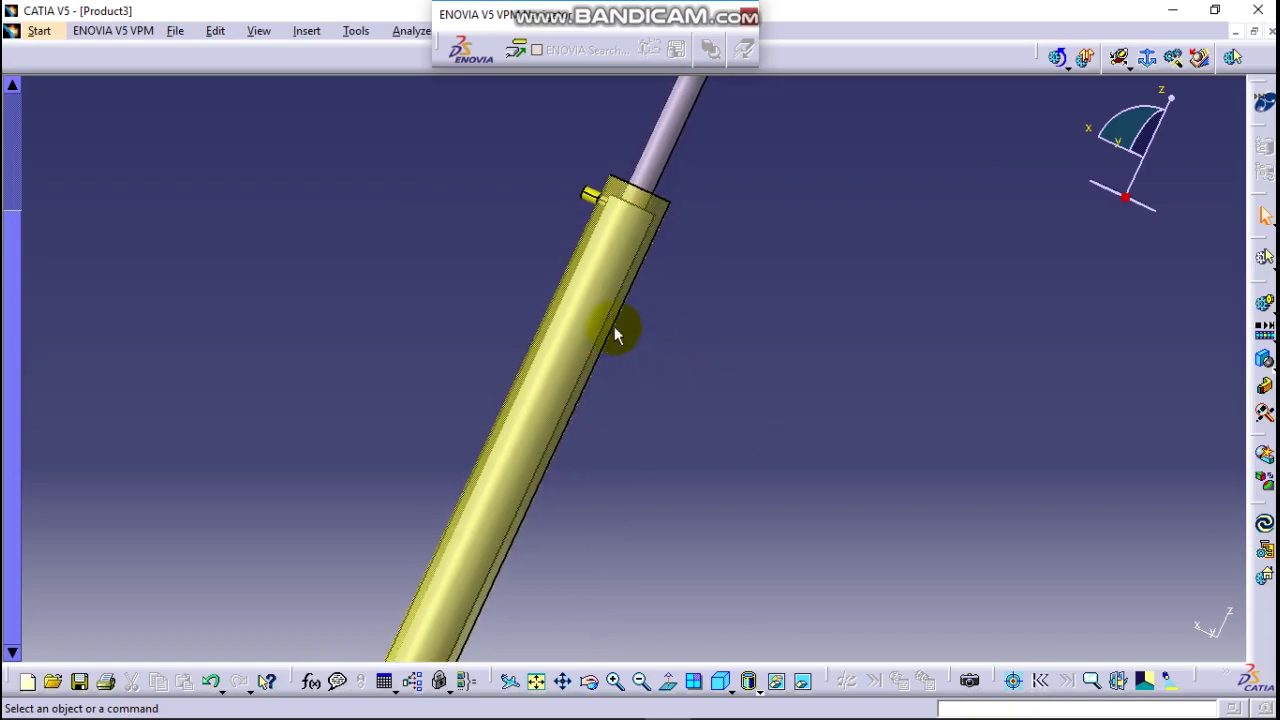
Create Mechanism.1 with the yellow cylinder barrel (Product1.1) as its fixed part, and show the tree.
click(1146, 57)
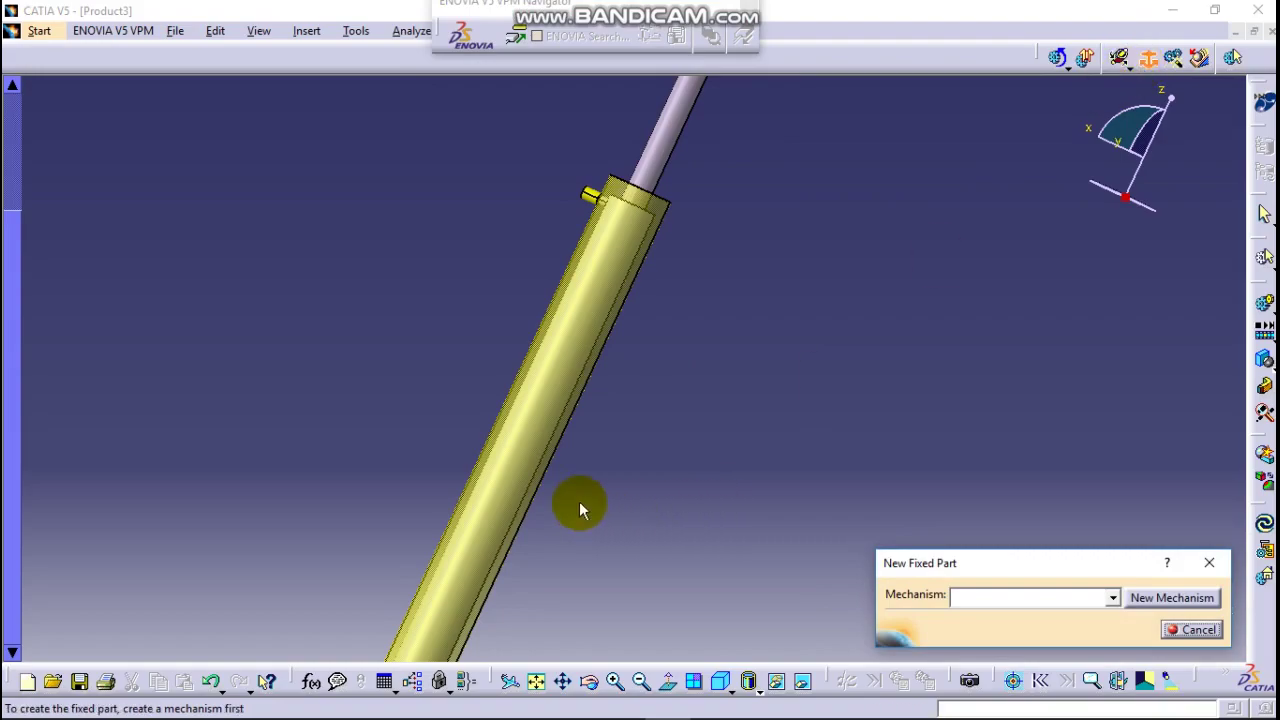
click(1172, 598)
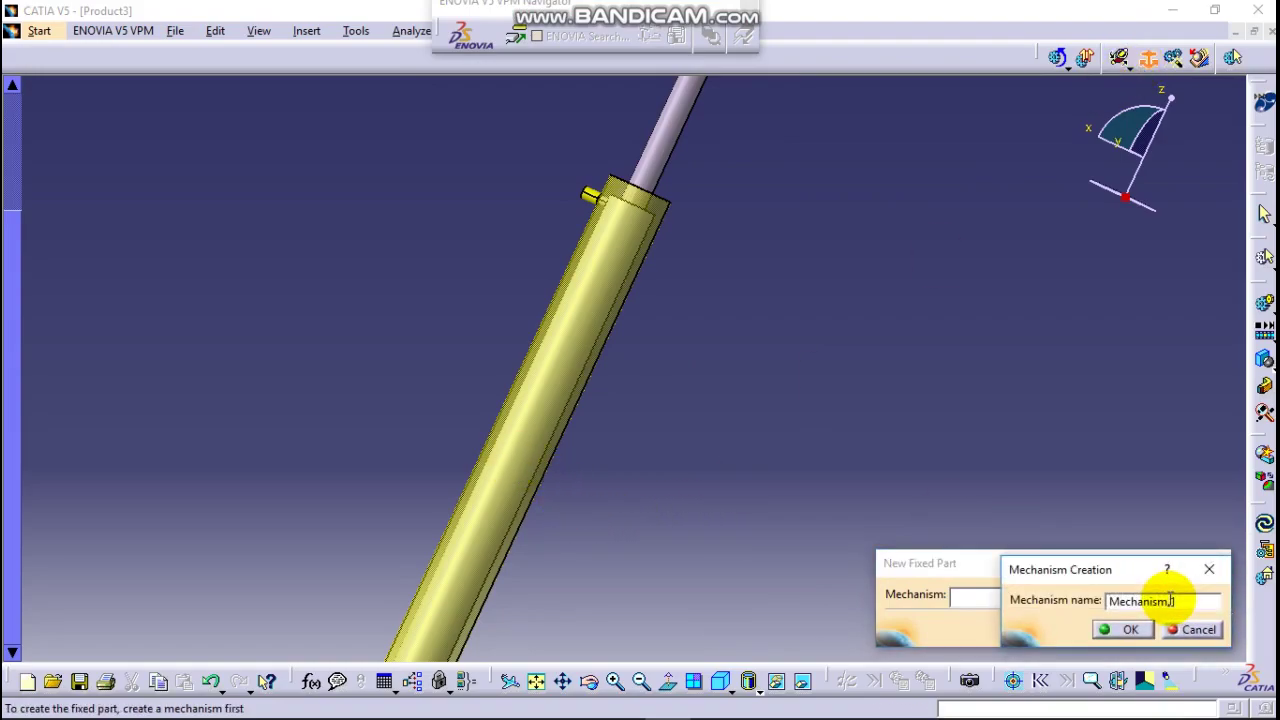
drag(1190, 603, 1106, 605)
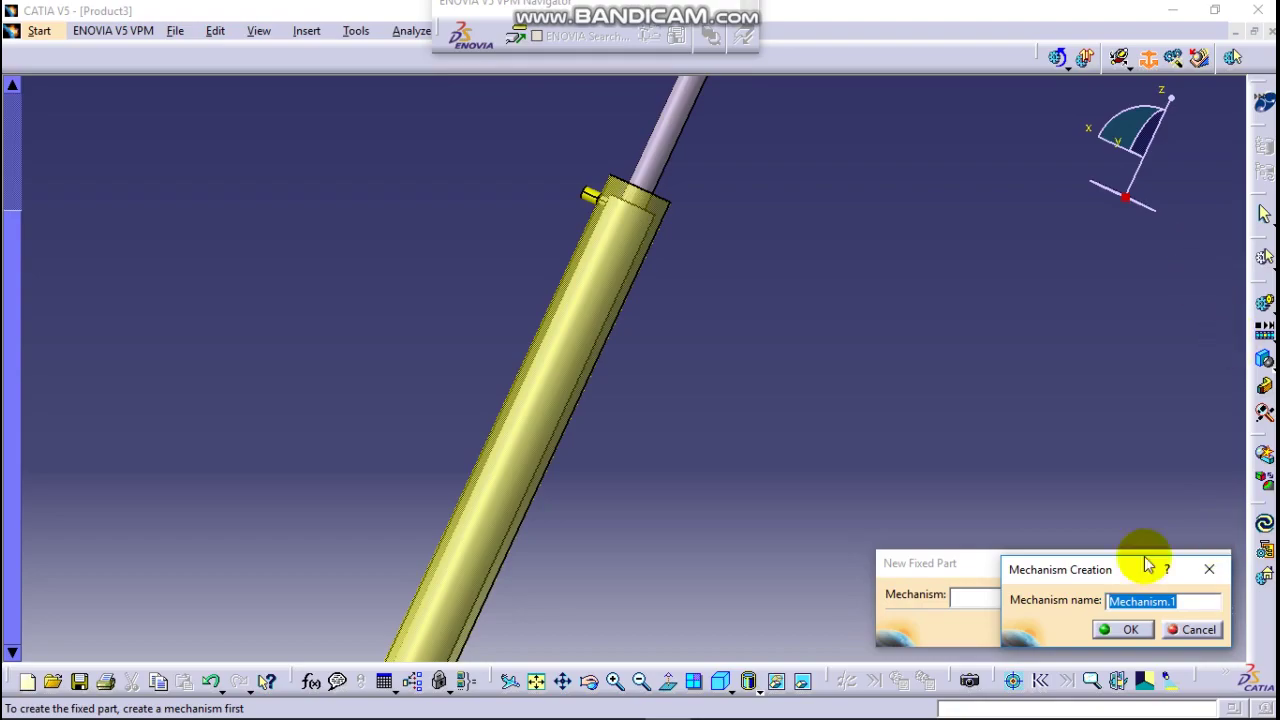
click(1120, 629)
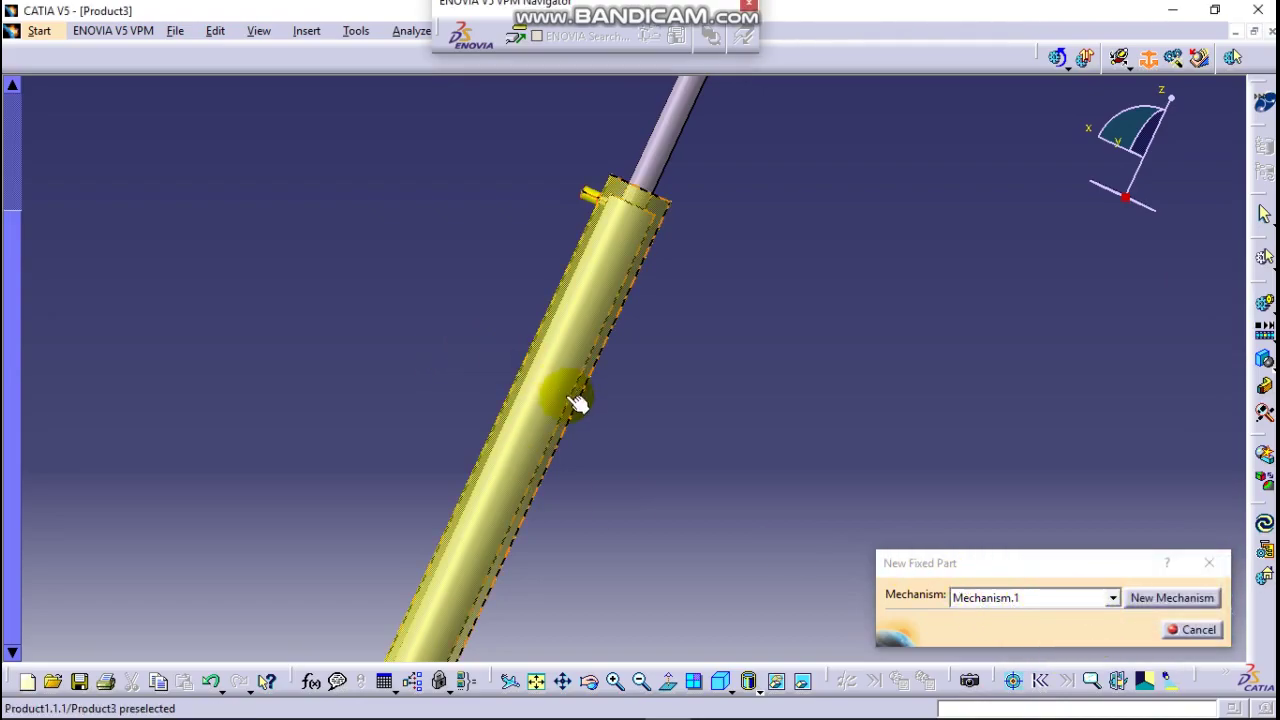
click(536, 451)
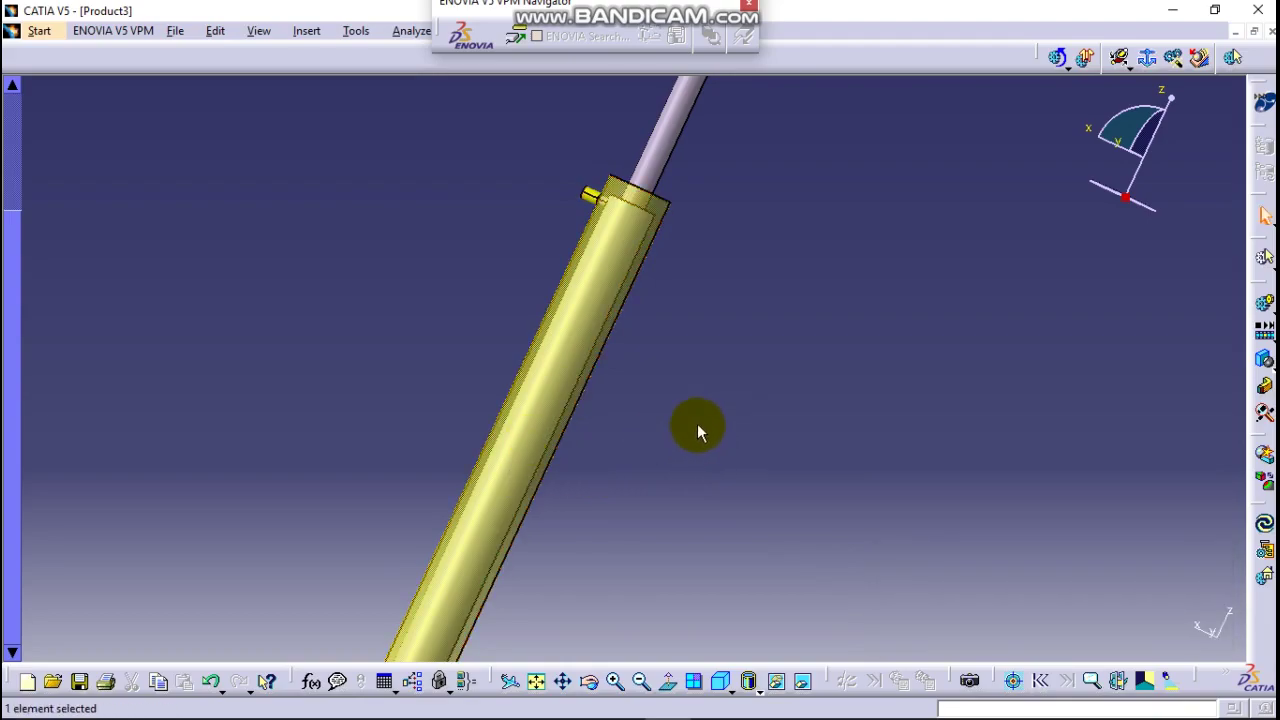
middle_drag(697, 428, 830, 330)
key(F3)
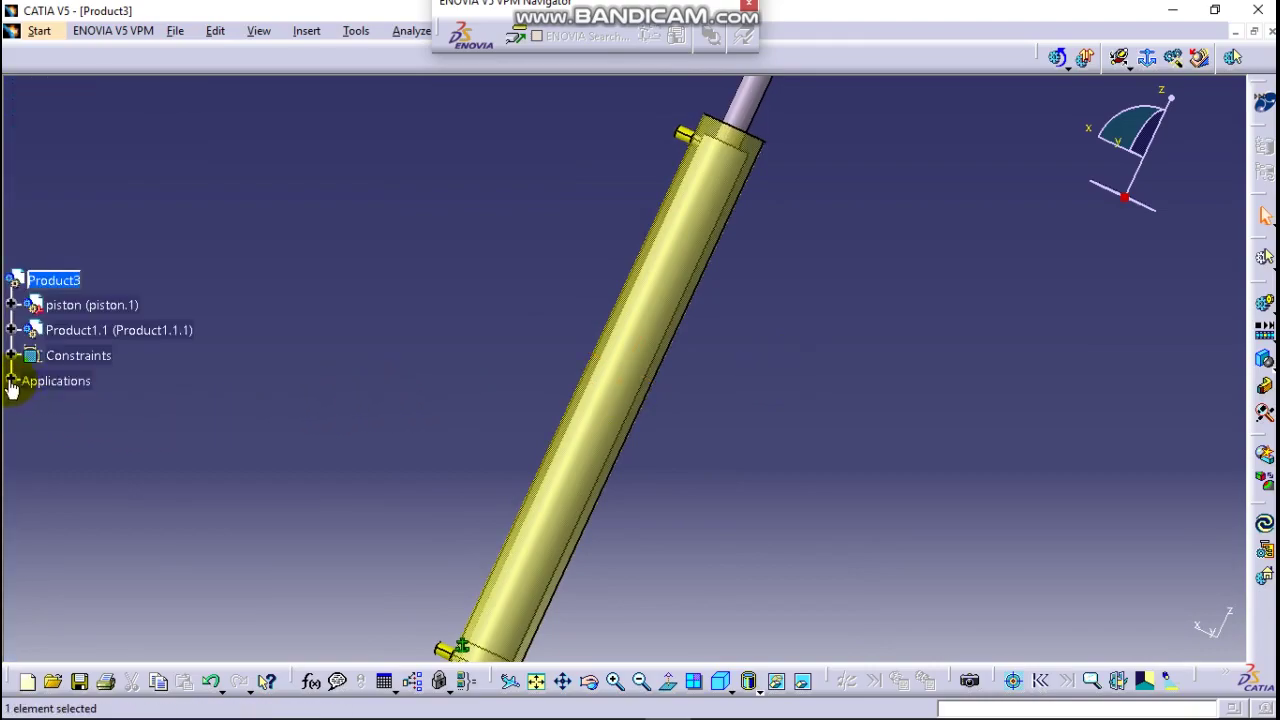
Expand Applications > Mechanisms in the tree to reveal Mechanism.1, DOF=0.
click(10, 380)
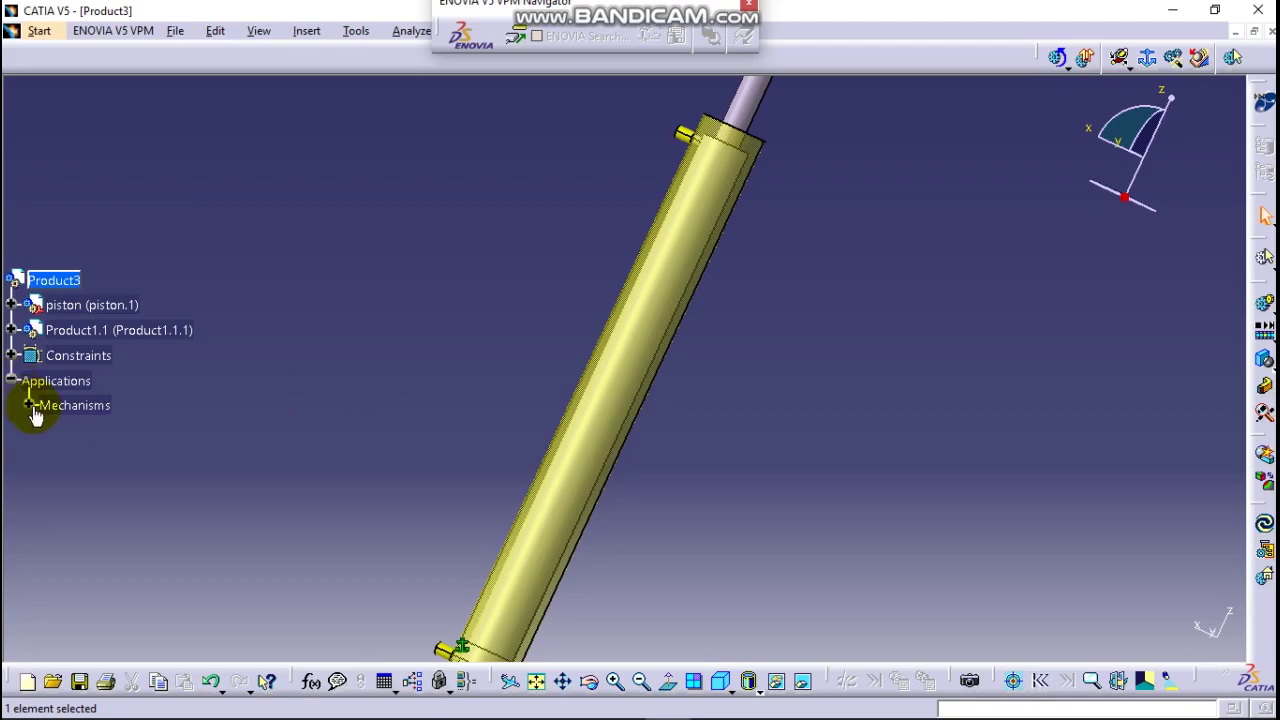
click(30, 406)
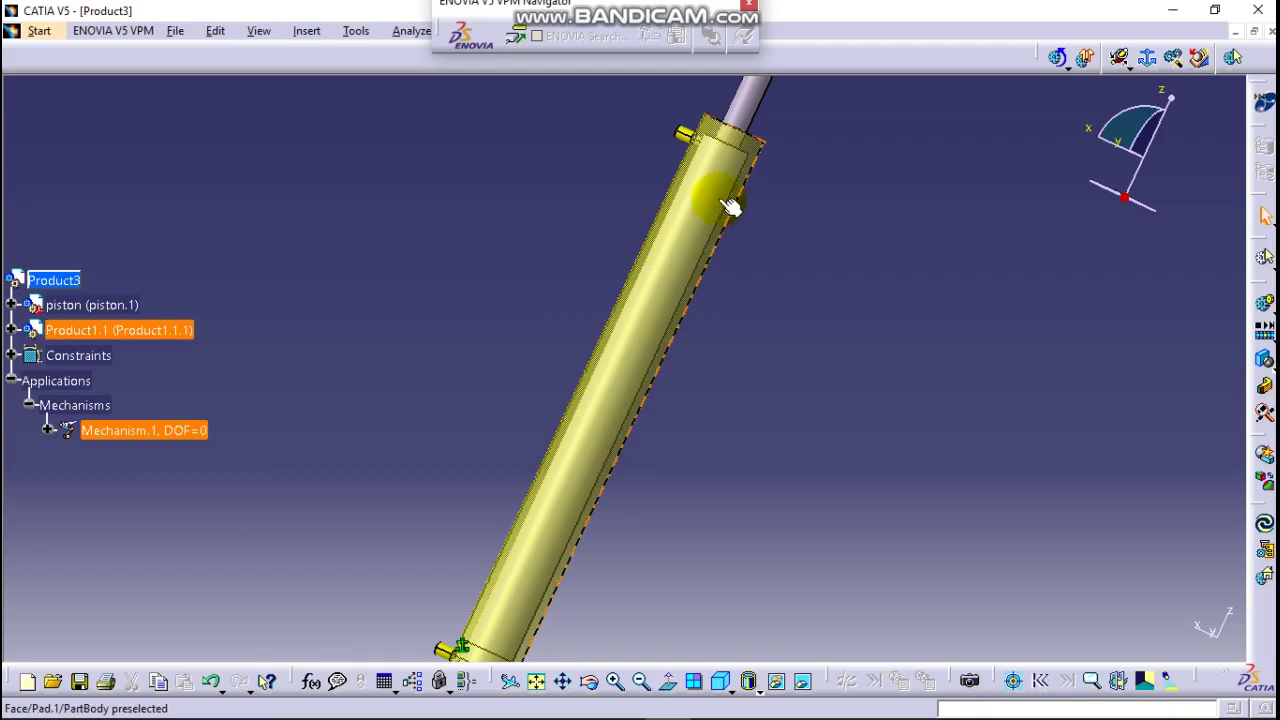
middle_drag(476, 343, 459, 345)
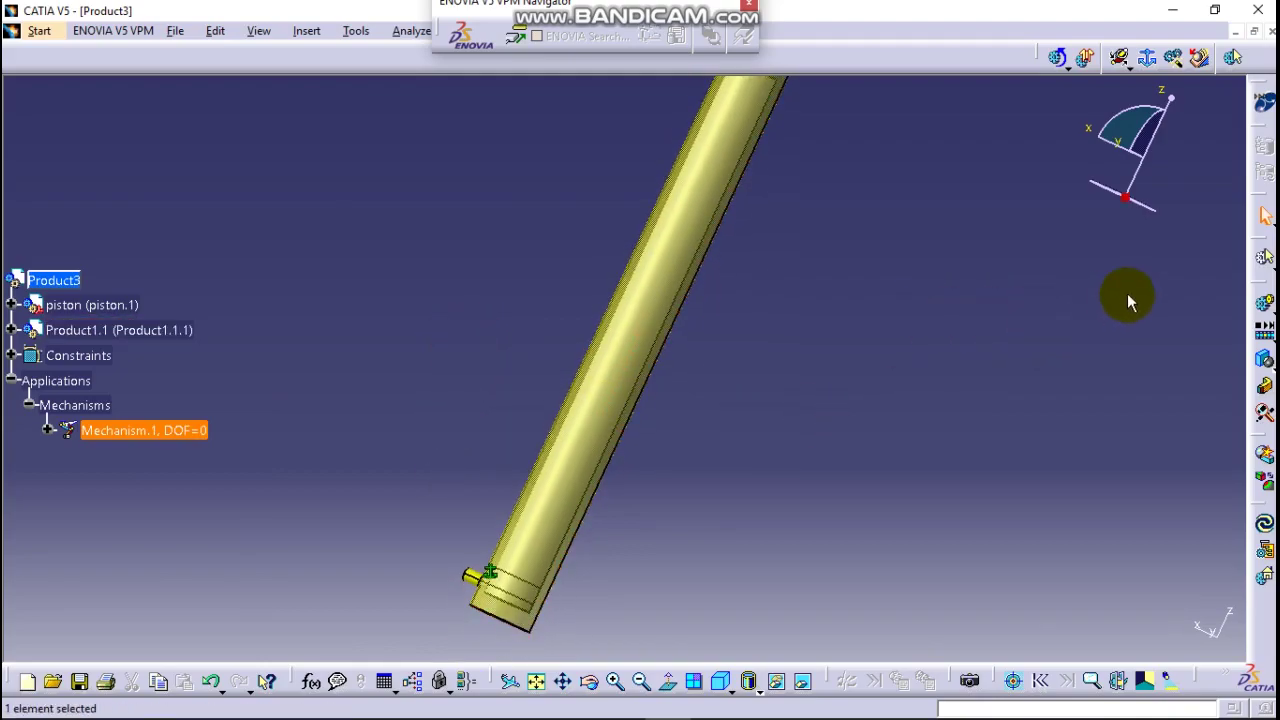
click(1135, 66)
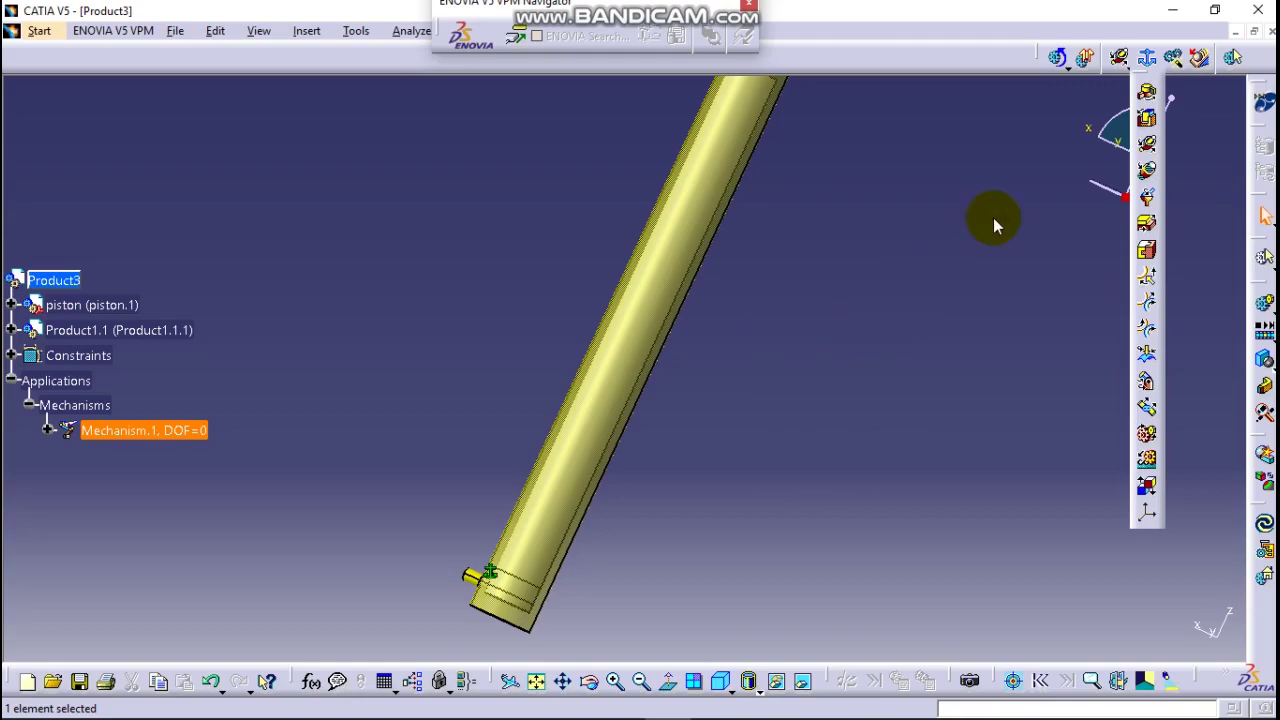
Choose Cylindrical Joint to open the Joint Creation dialog for Cylindrical.1.
click(1147, 148)
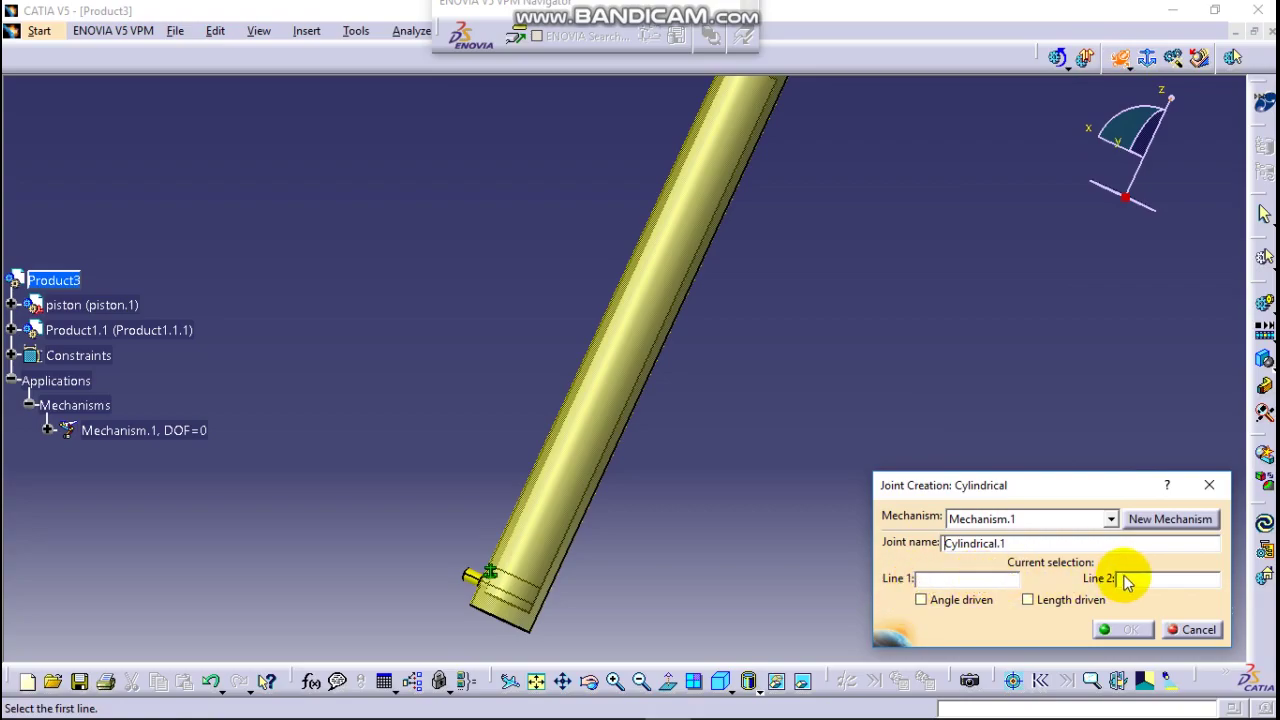
Join the cylinder and piston rod axes with an angle- and length-driven cylindrical joint.
middle_drag(766, 517, 691, 423)
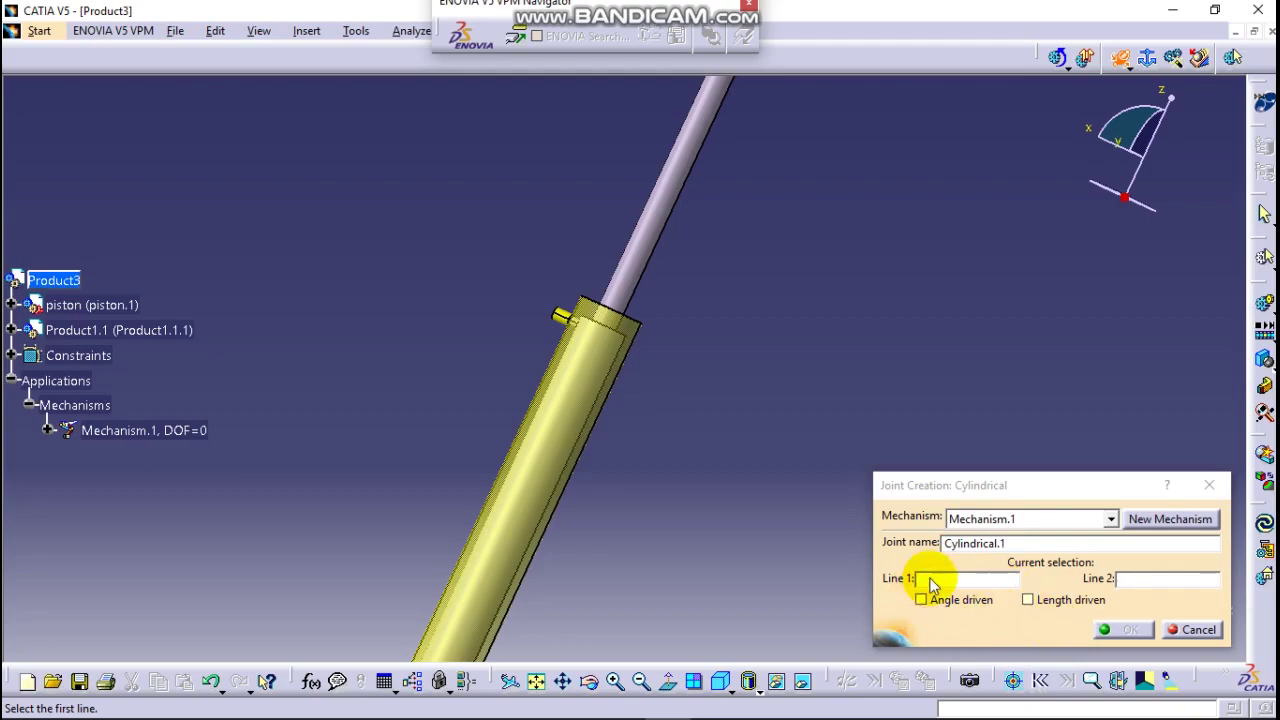
click(523, 500)
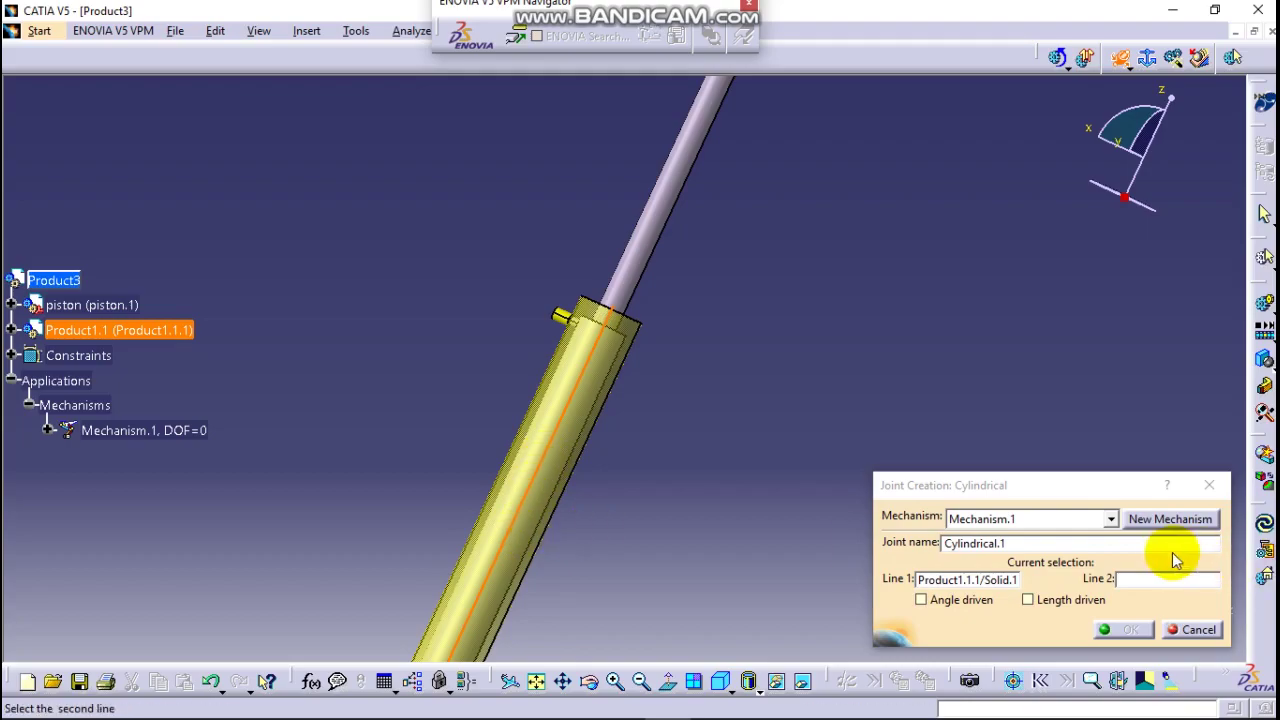
click(695, 138)
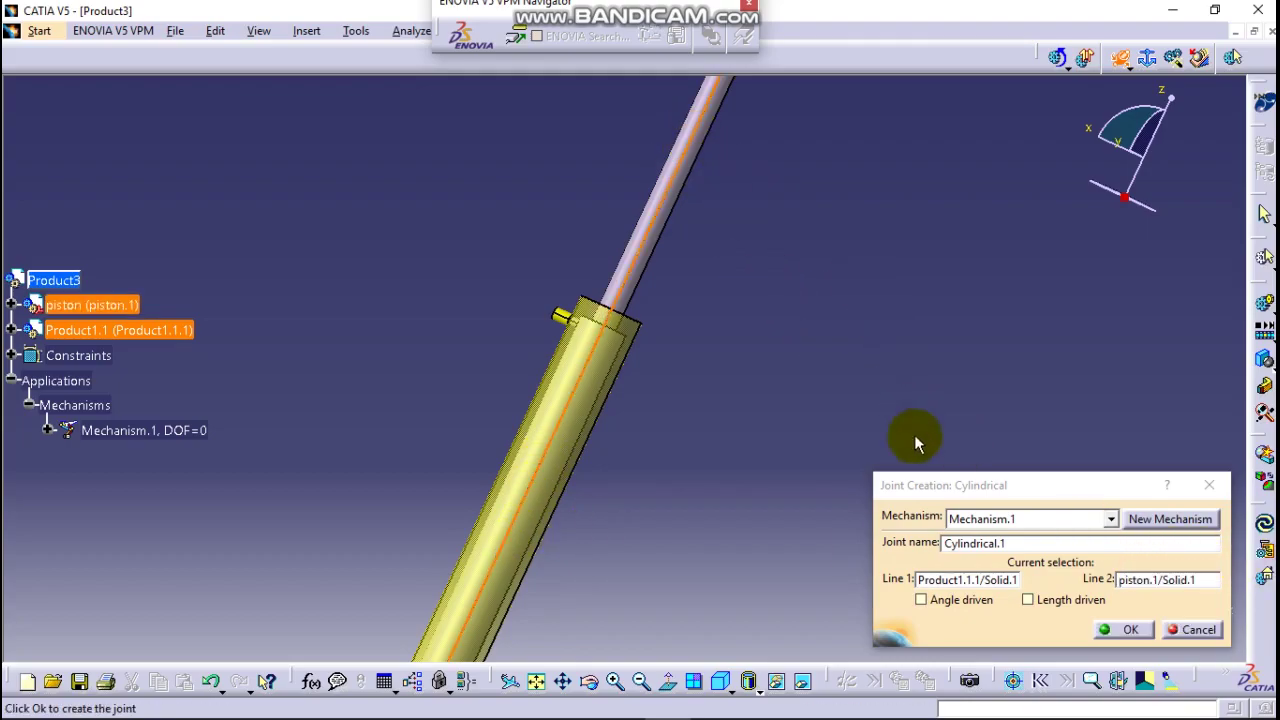
click(920, 600)
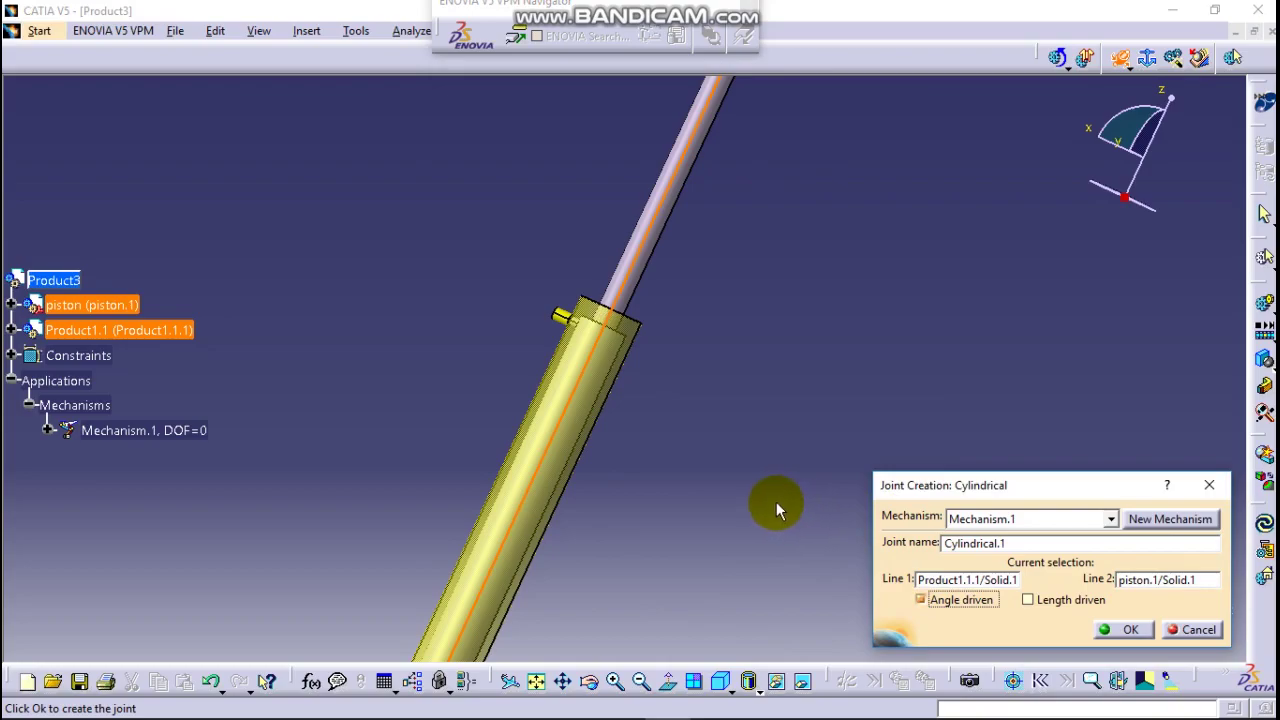
click(1027, 601)
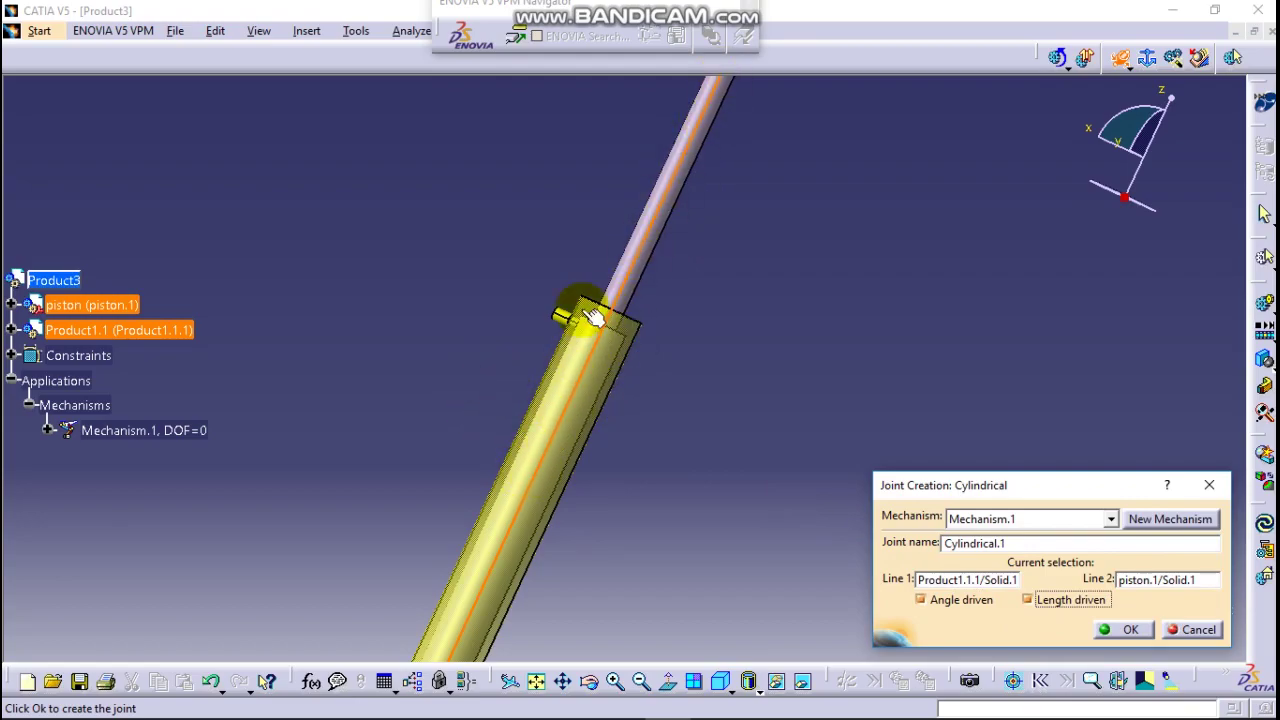
click(1129, 629)
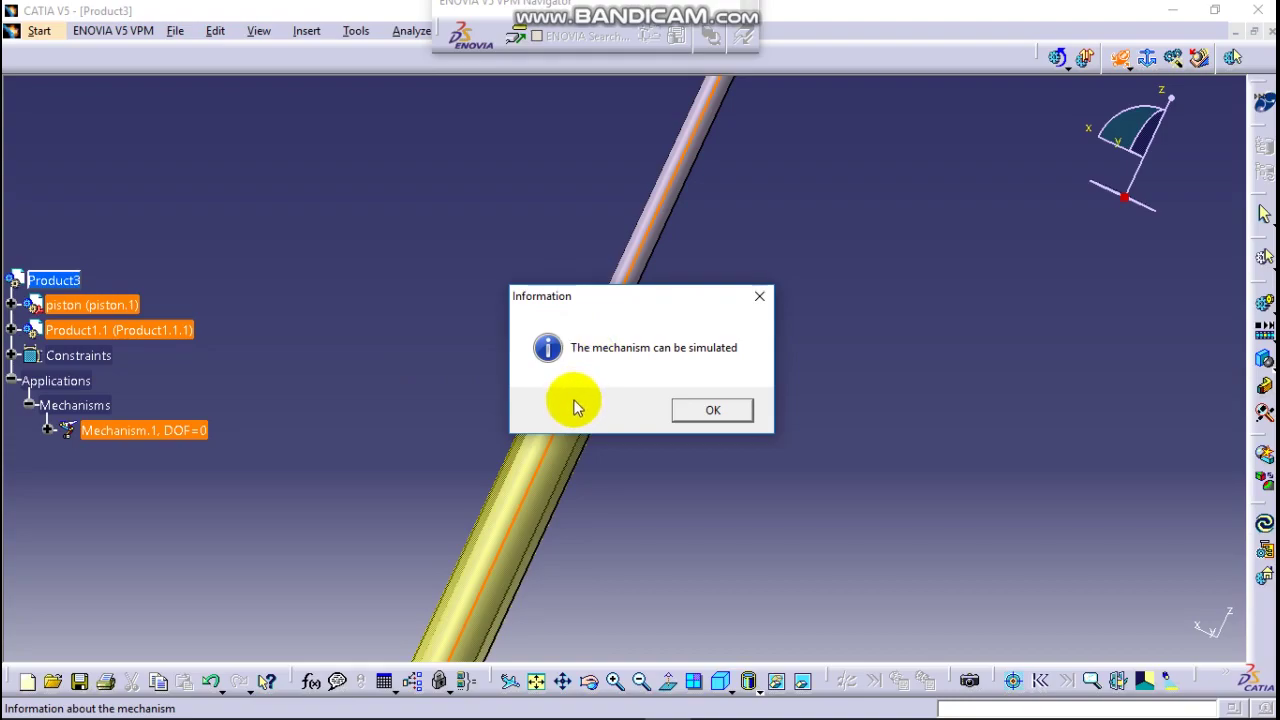
Dismiss the mechanism-can-be-simulated message and centre the cylinder top in the view.
click(713, 412)
middle_drag(736, 453, 774, 368)
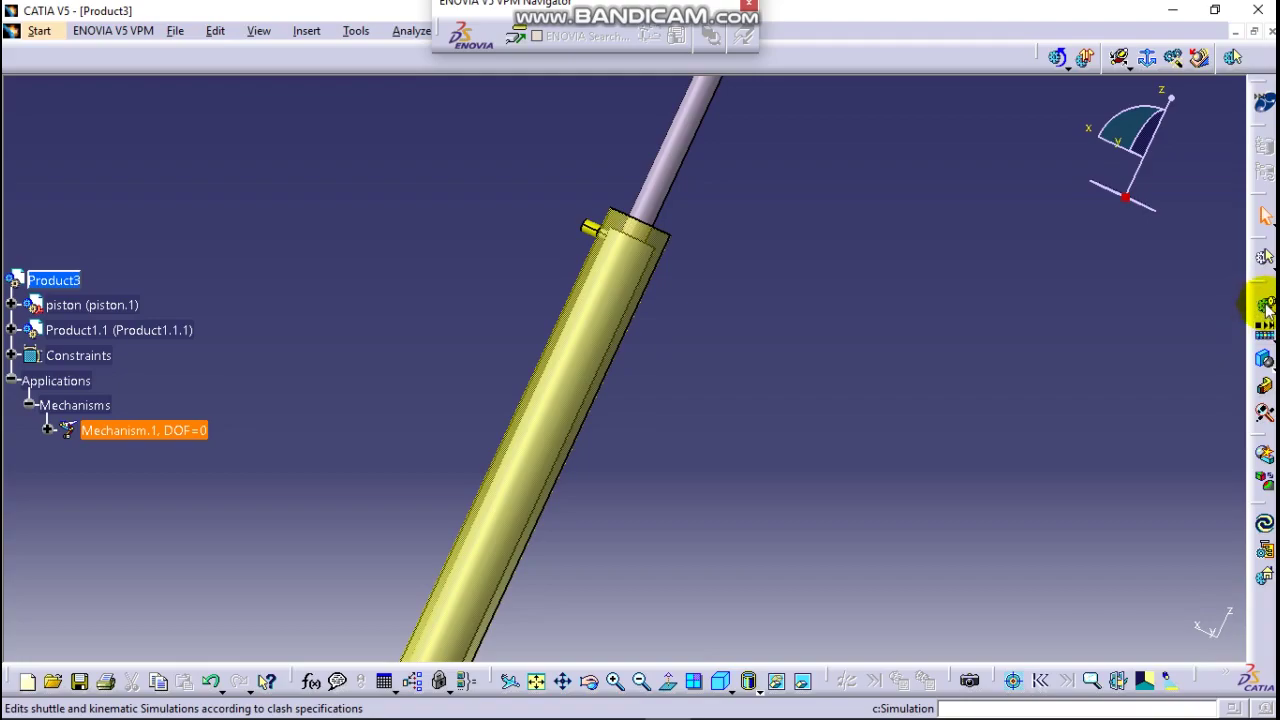
click(1264, 303)
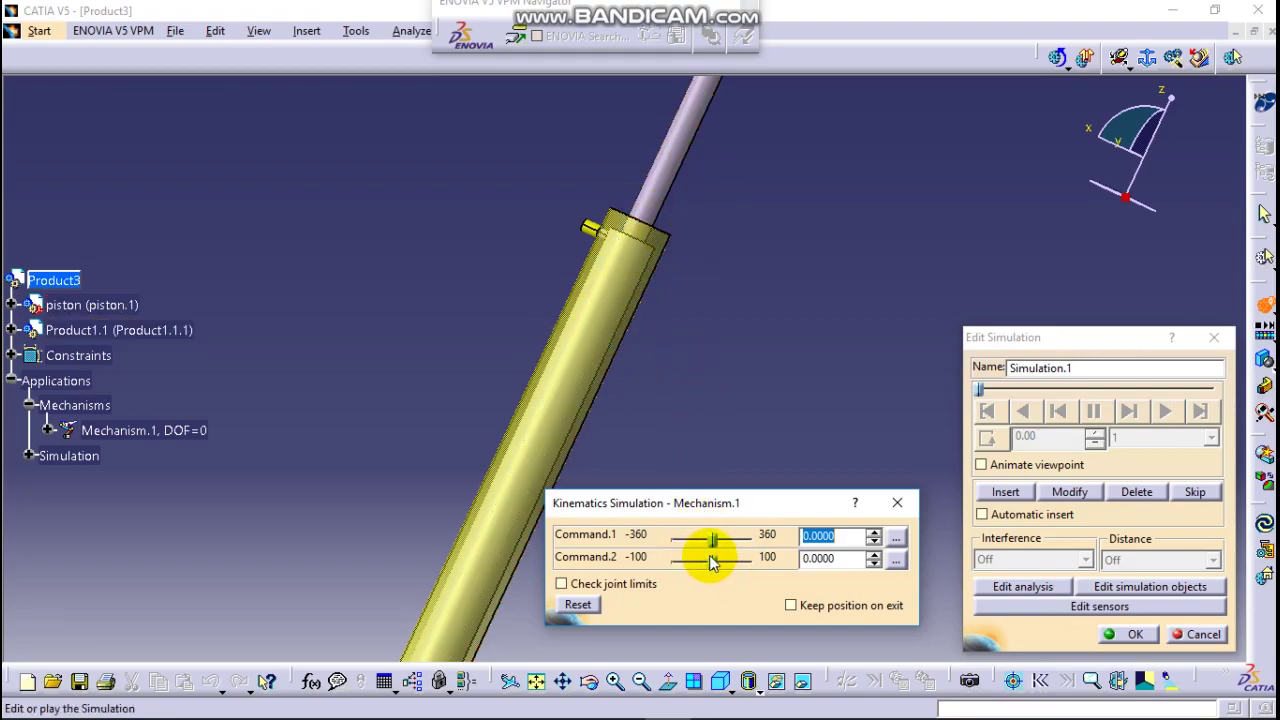
Drive the piston with the Command.2 slider up to its limit of 100.
drag(716, 566, 762, 557)
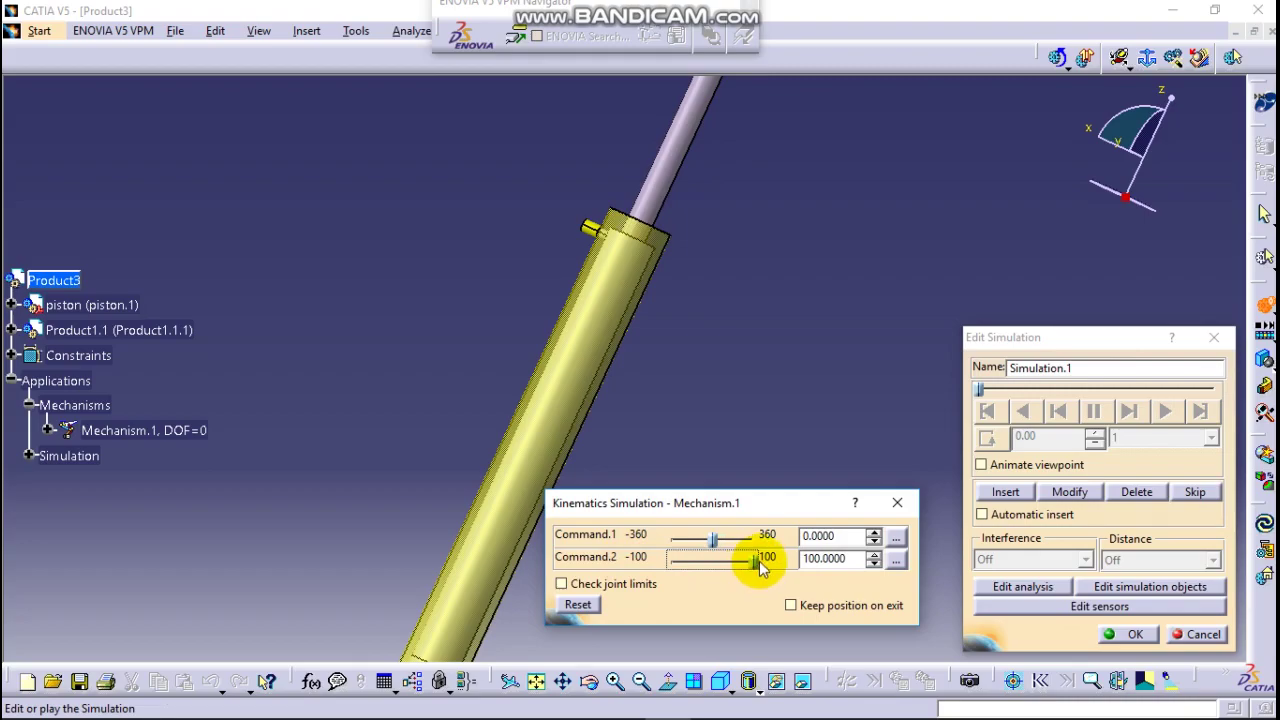
Set Command.2's range to 0–400 and move the piston along the new stroke.
click(896, 561)
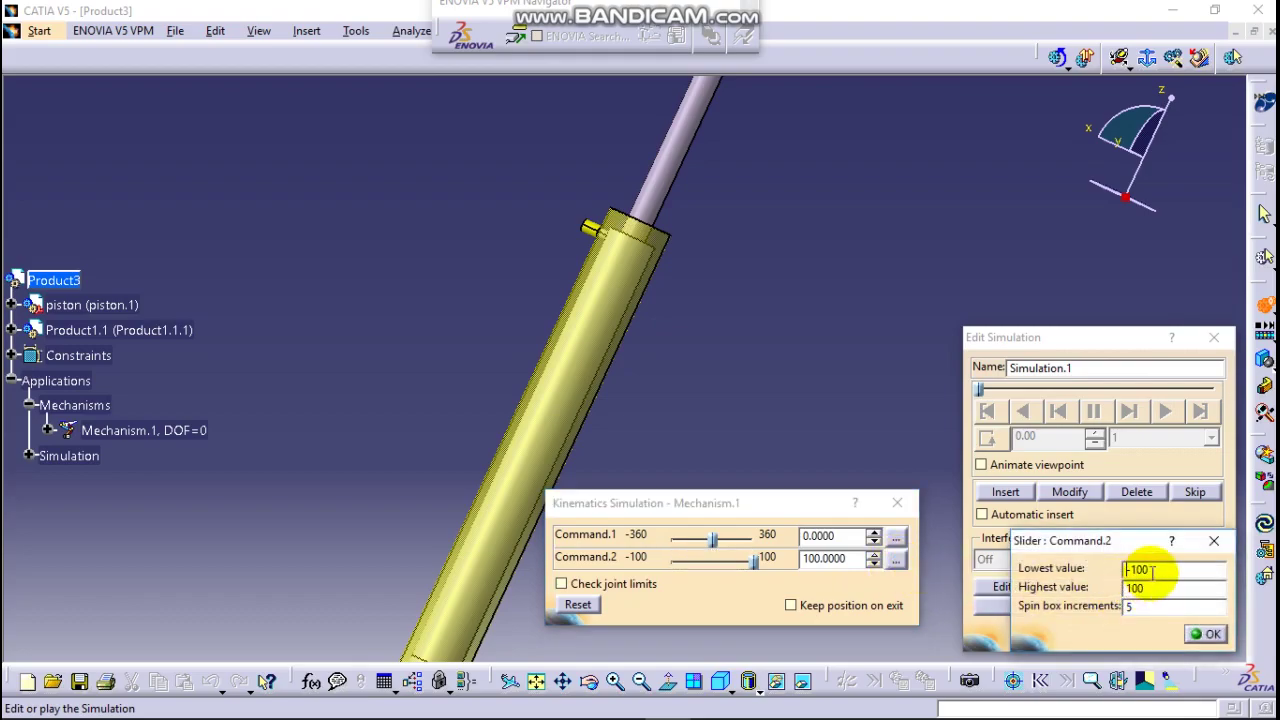
drag(1152, 568, 1125, 568)
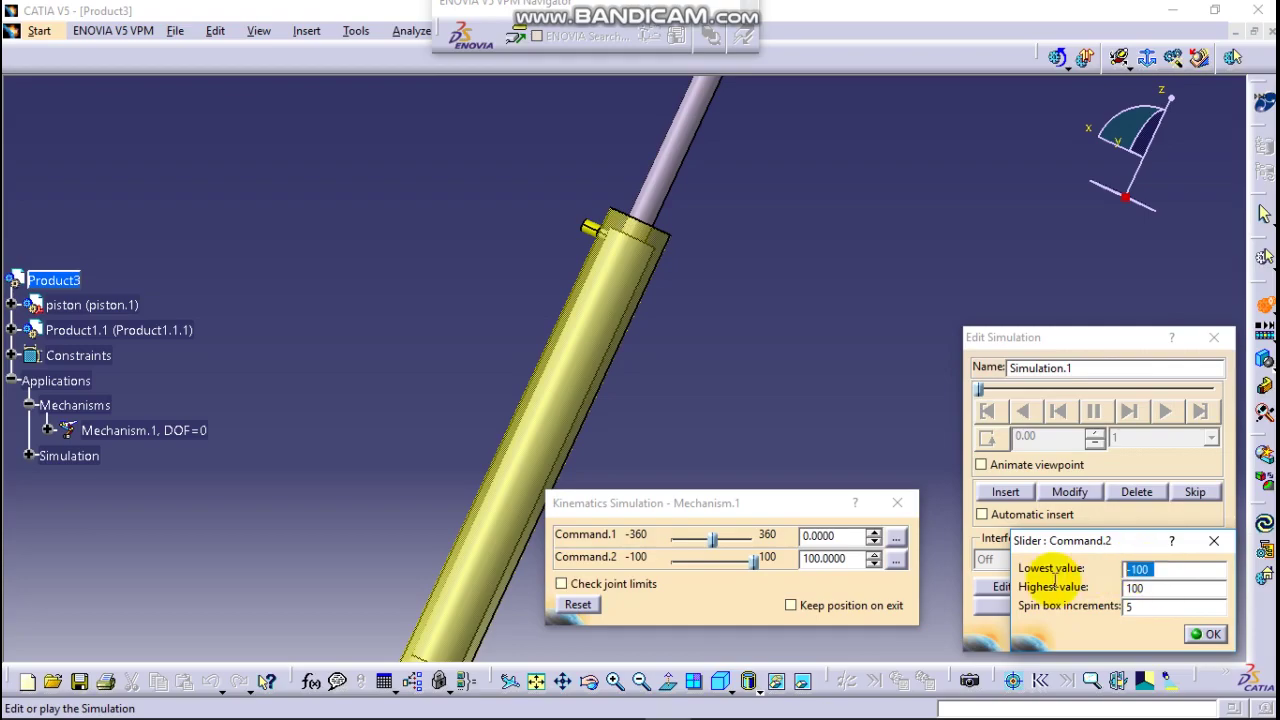
text(0)
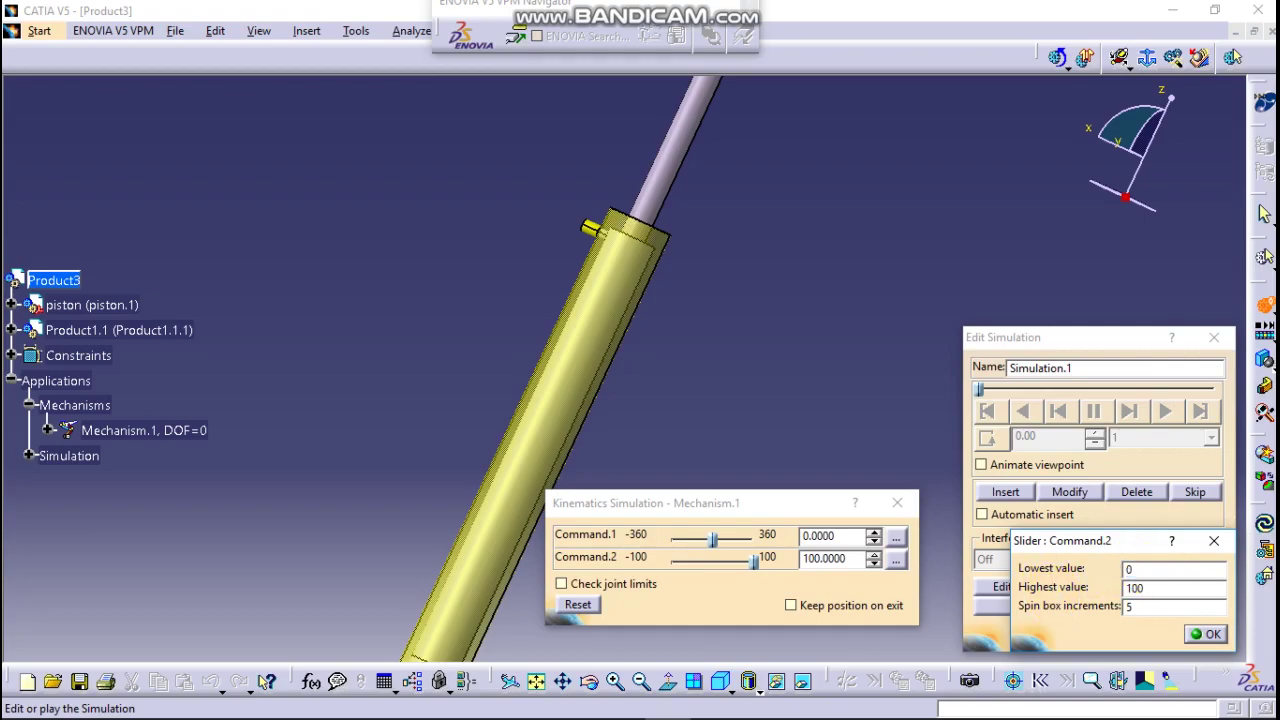
drag(1163, 587, 1129, 587)
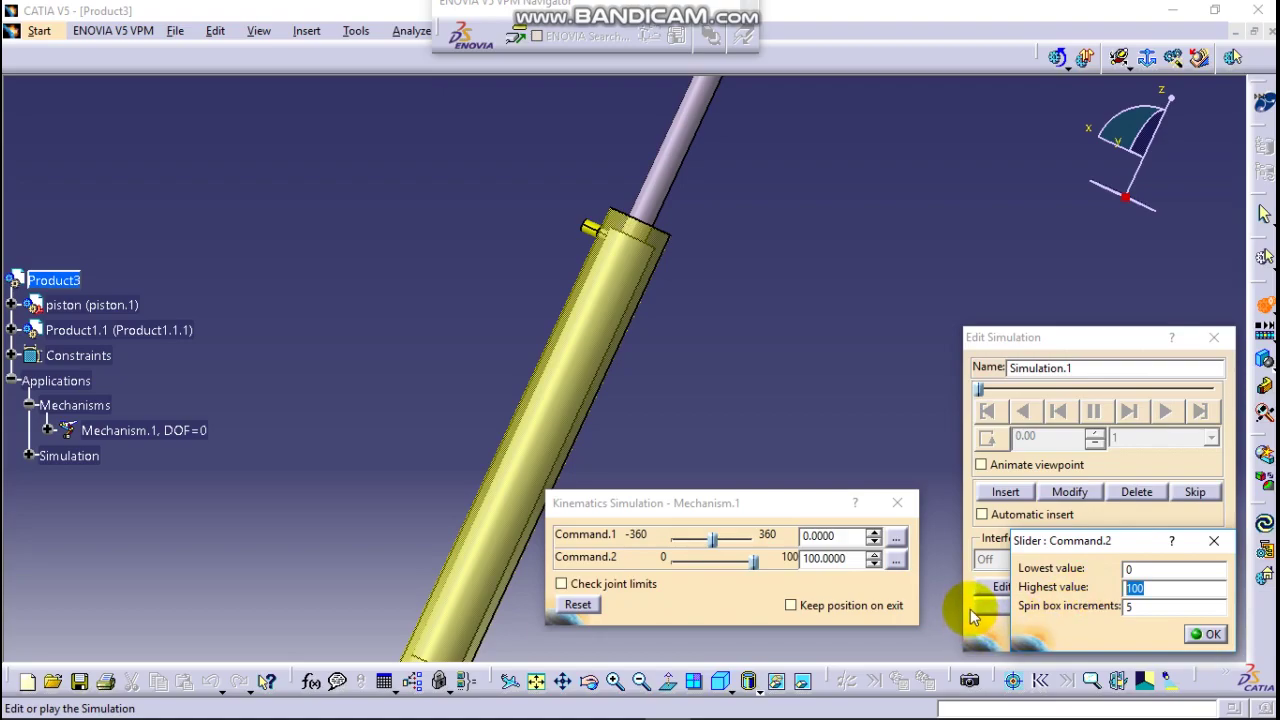
text(4)
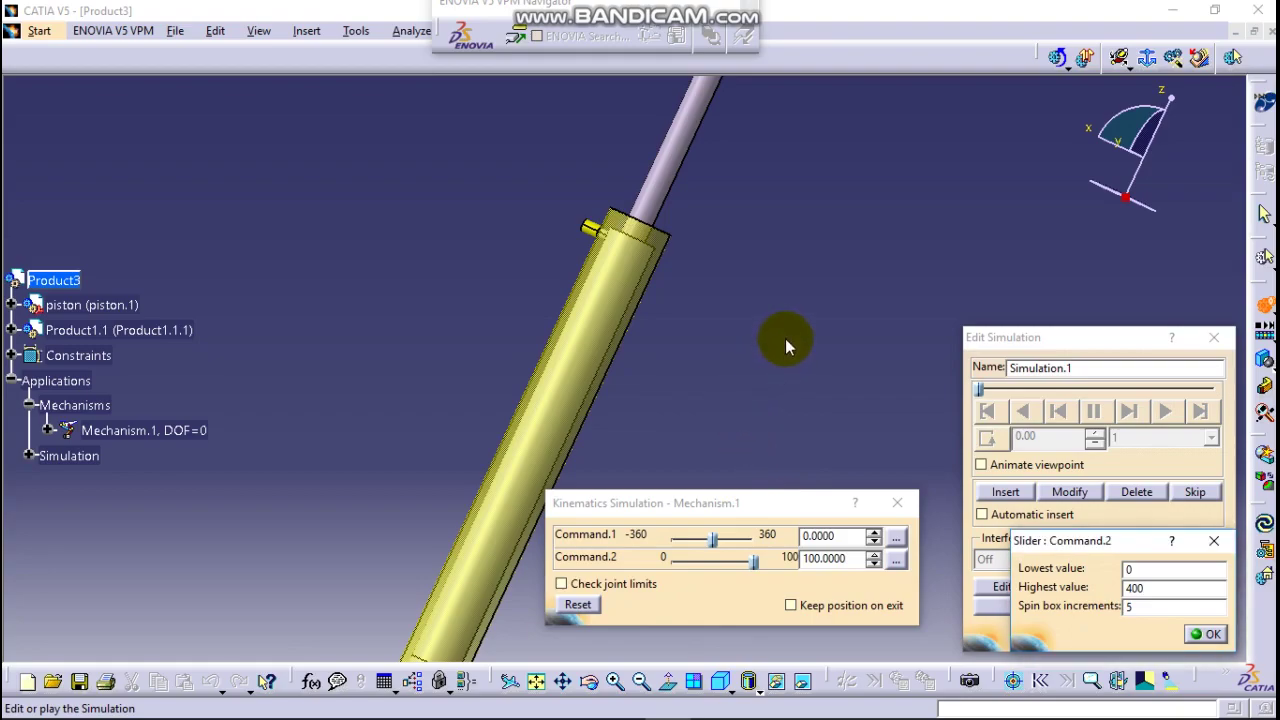
click(1205, 635)
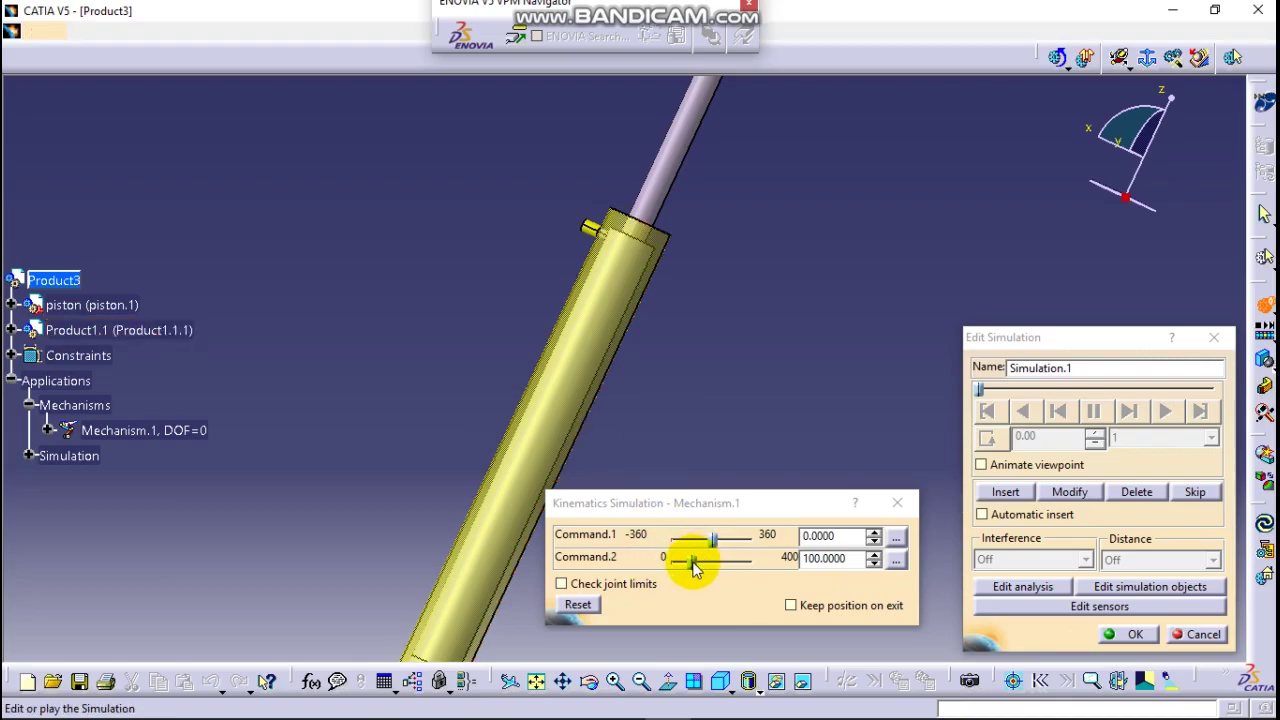
drag(694, 562, 760, 556)
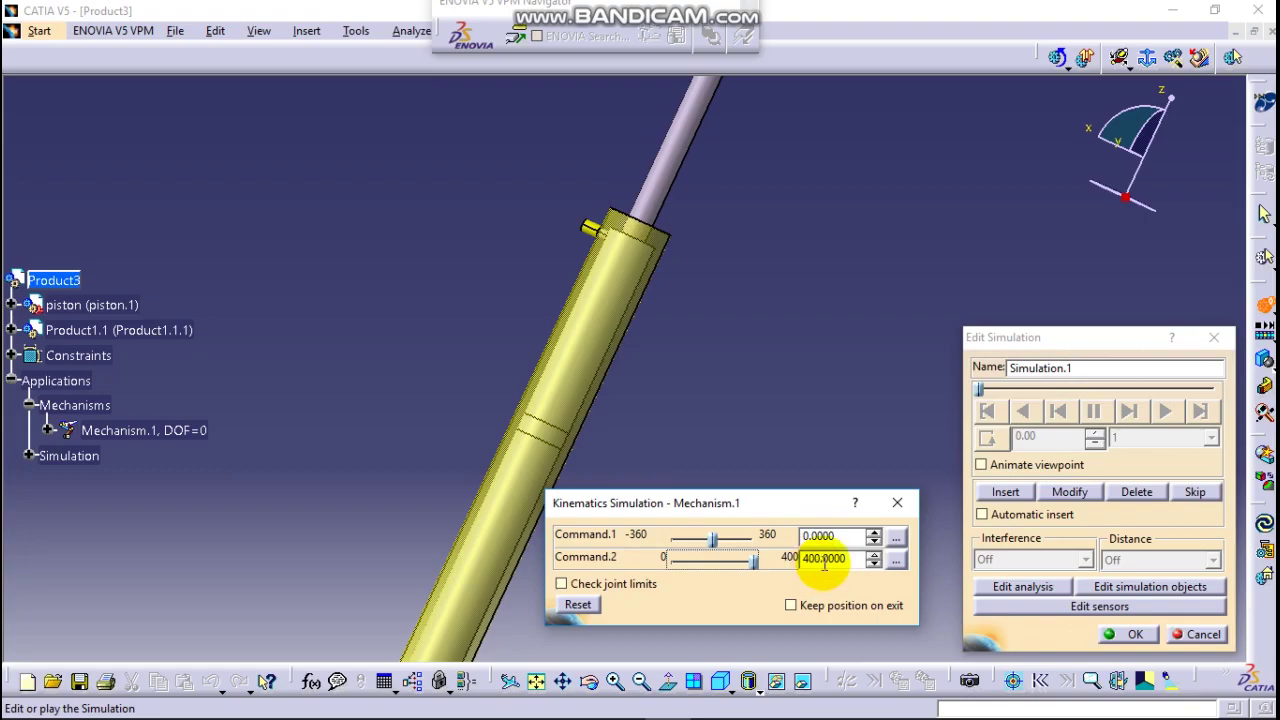
Raise Command.2's maximum to 500, then 600, extending the piston fully to 600.
click(896, 563)
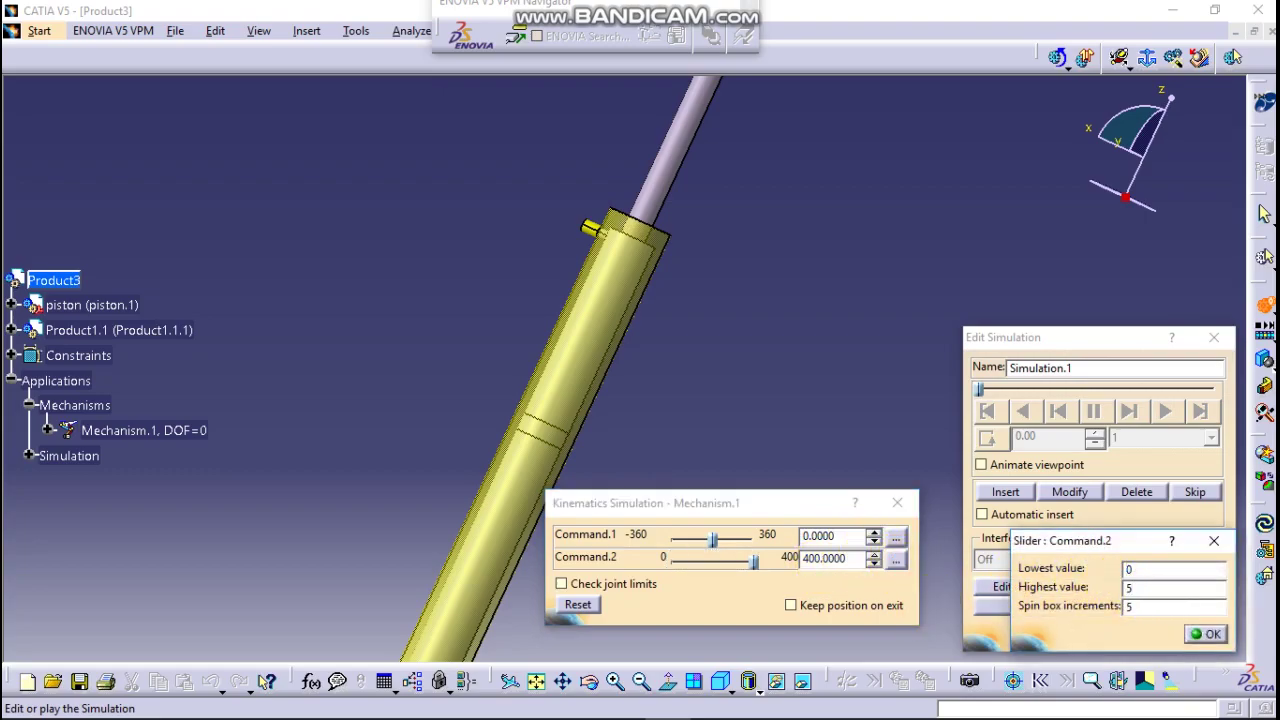
key(Return)
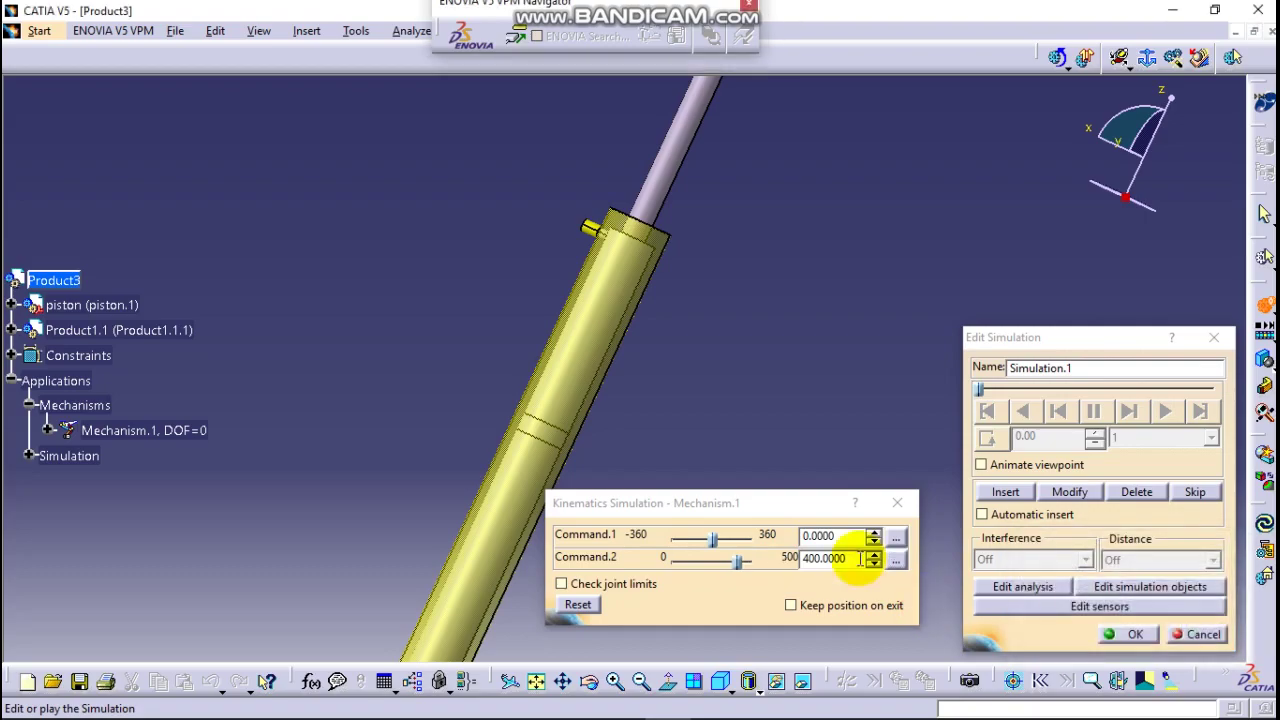
click(738, 563)
drag(738, 565, 752, 560)
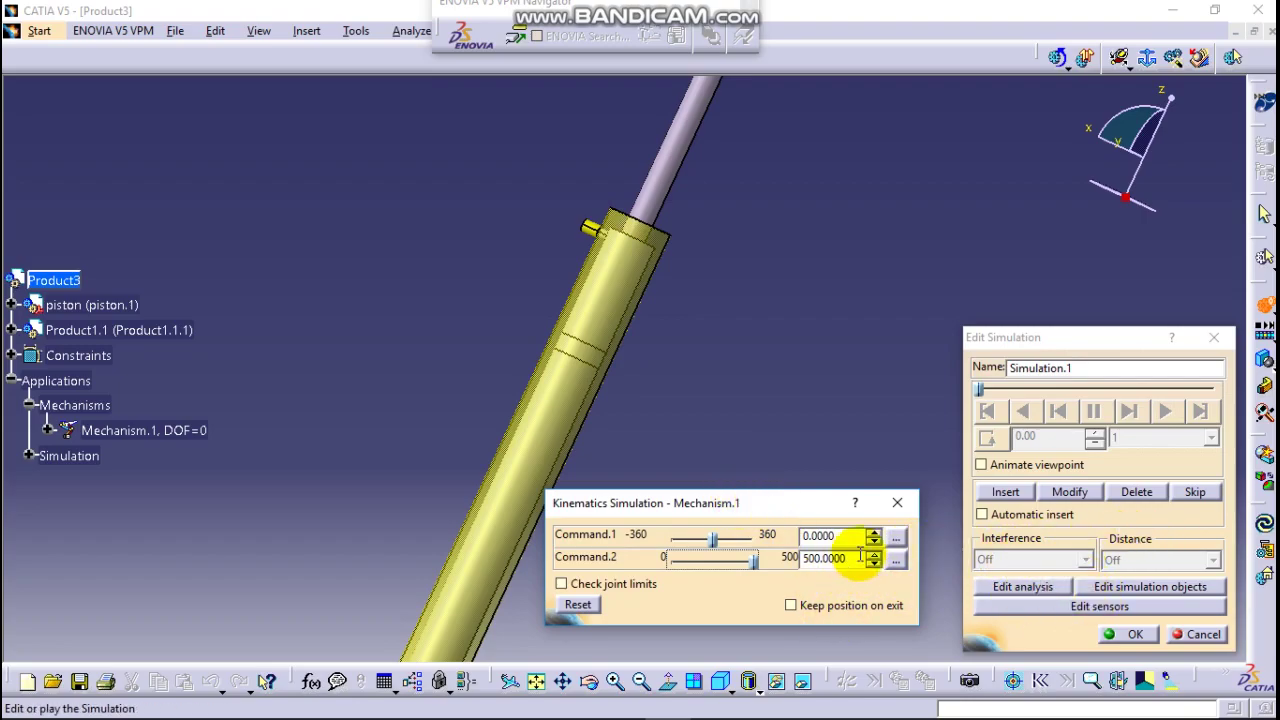
click(895, 561)
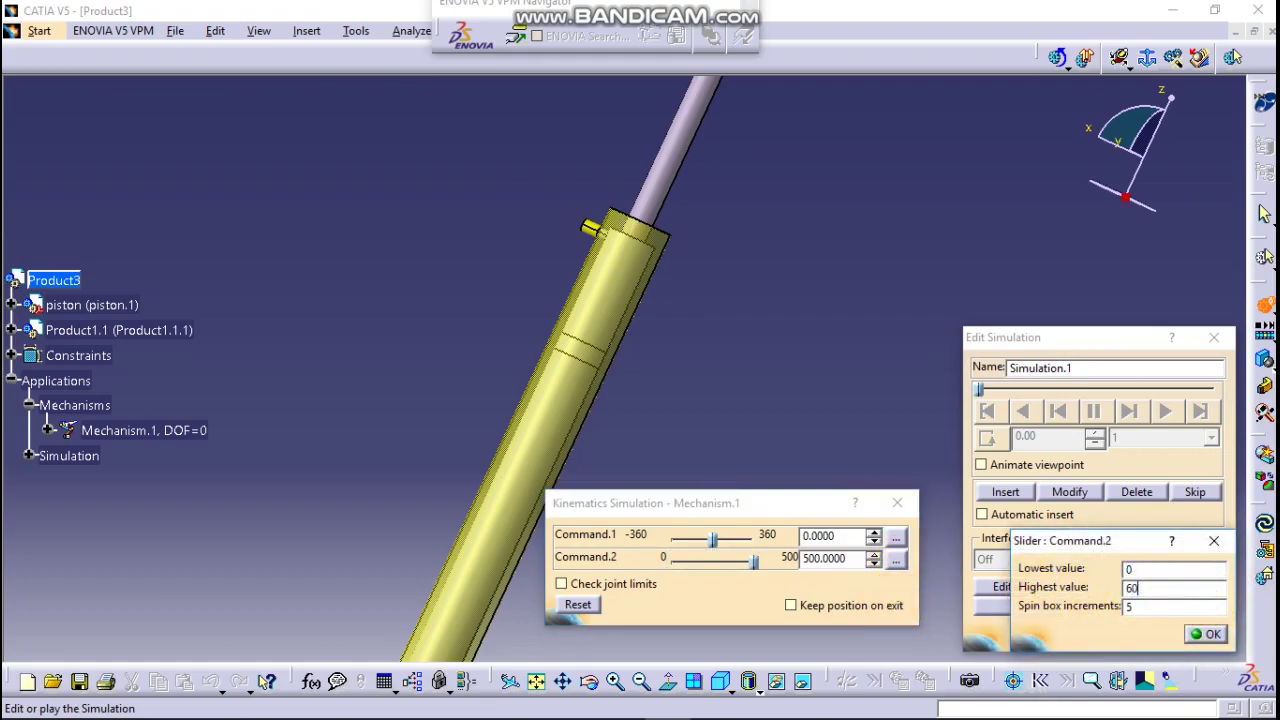
click(1205, 634)
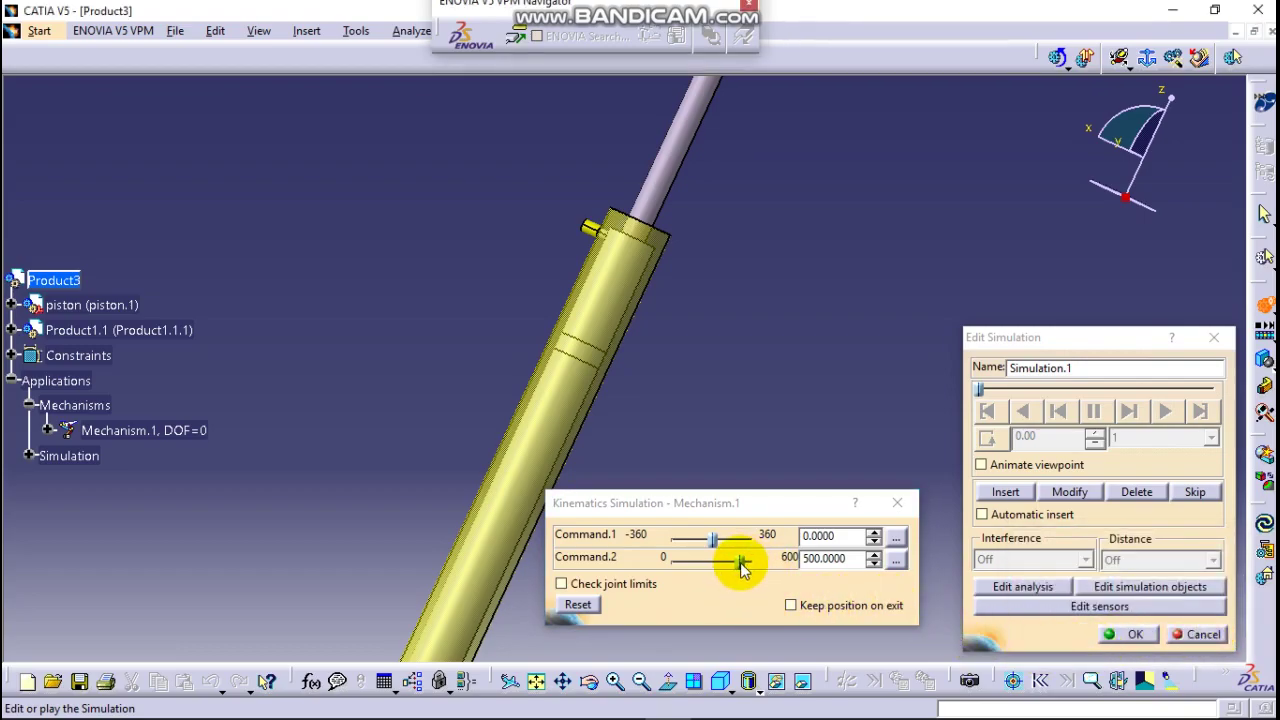
drag(742, 568, 757, 563)
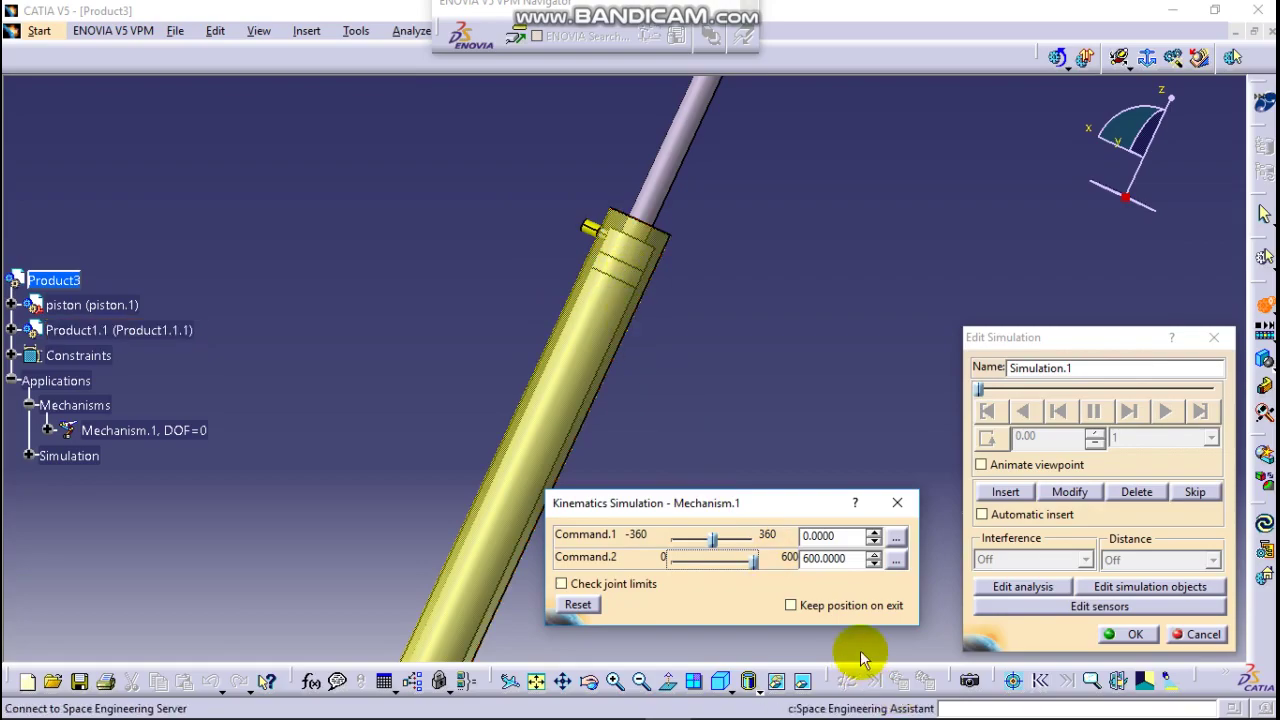
Insert the piston's 600 position as a simulation step and set back-and-forth loop playback.
click(1009, 494)
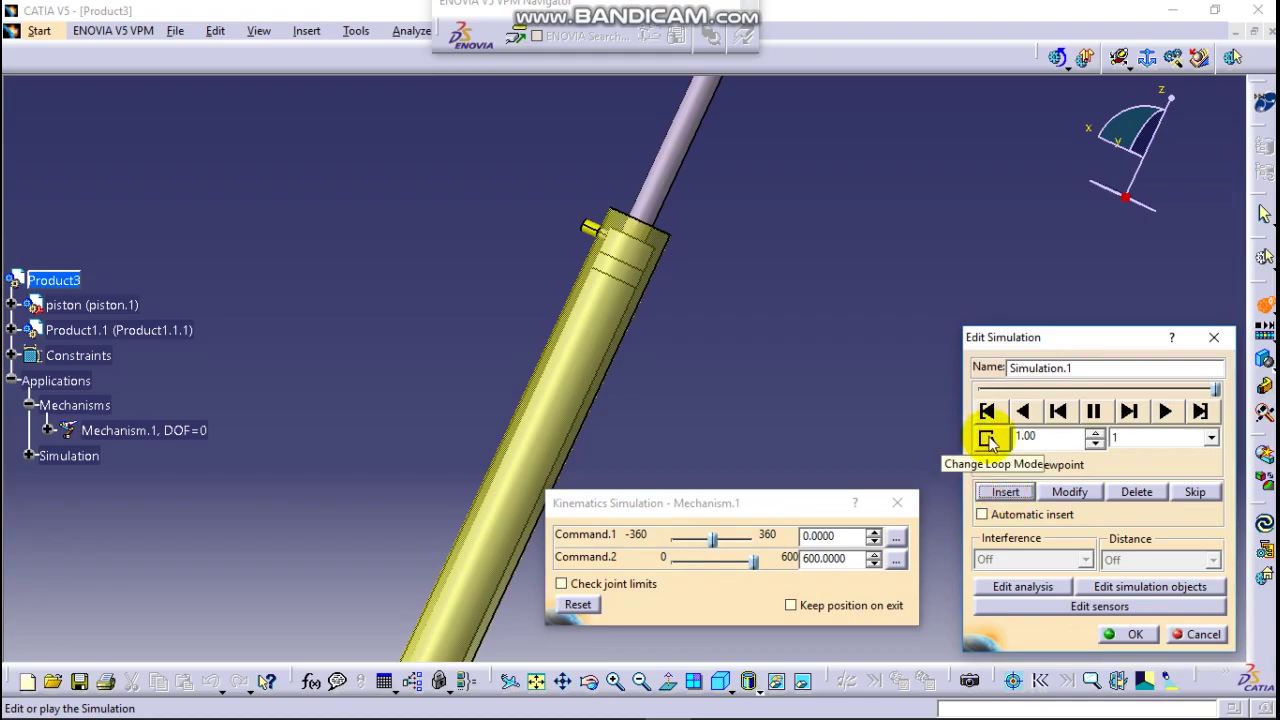
click(988, 441)
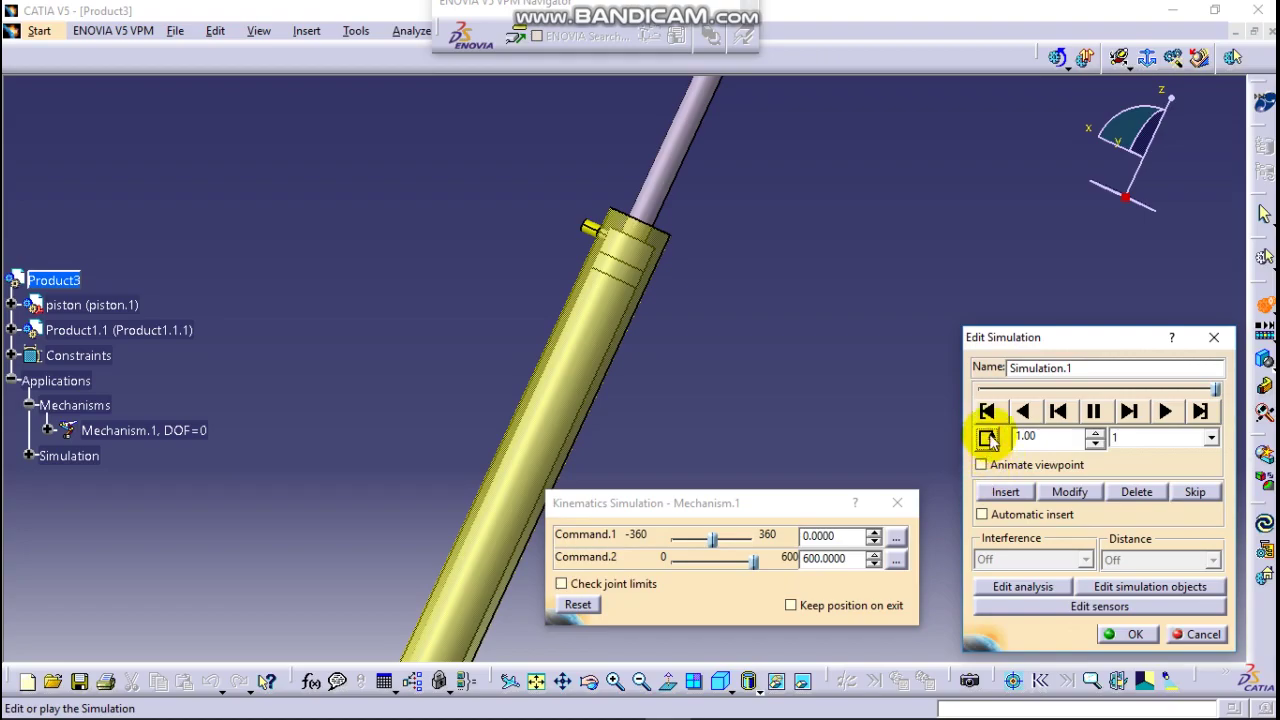
click(988, 441)
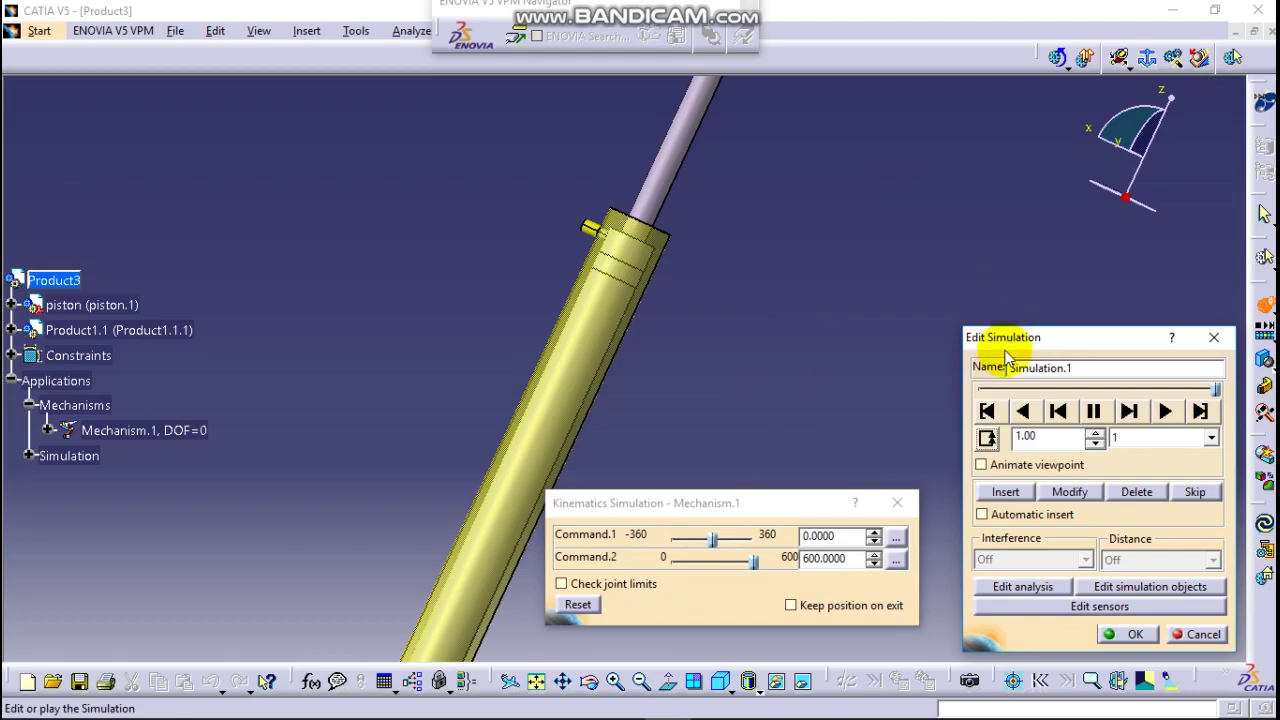
click(987, 441)
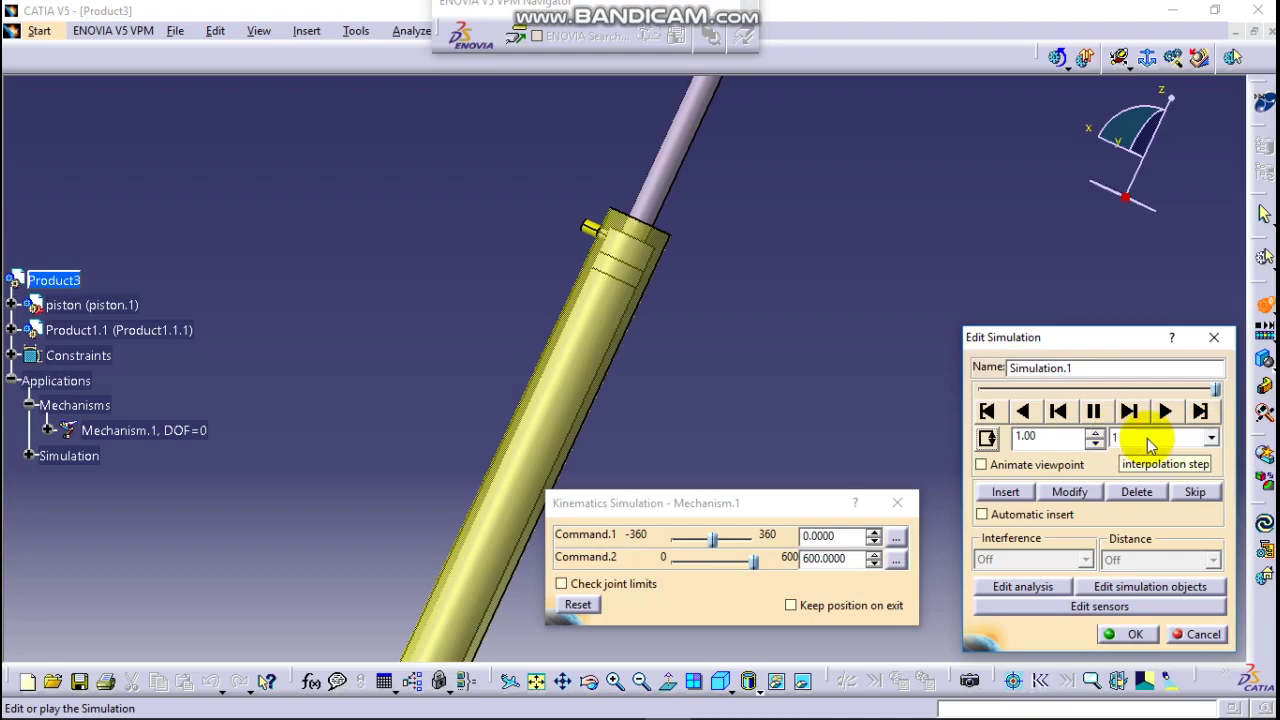
click(1212, 438)
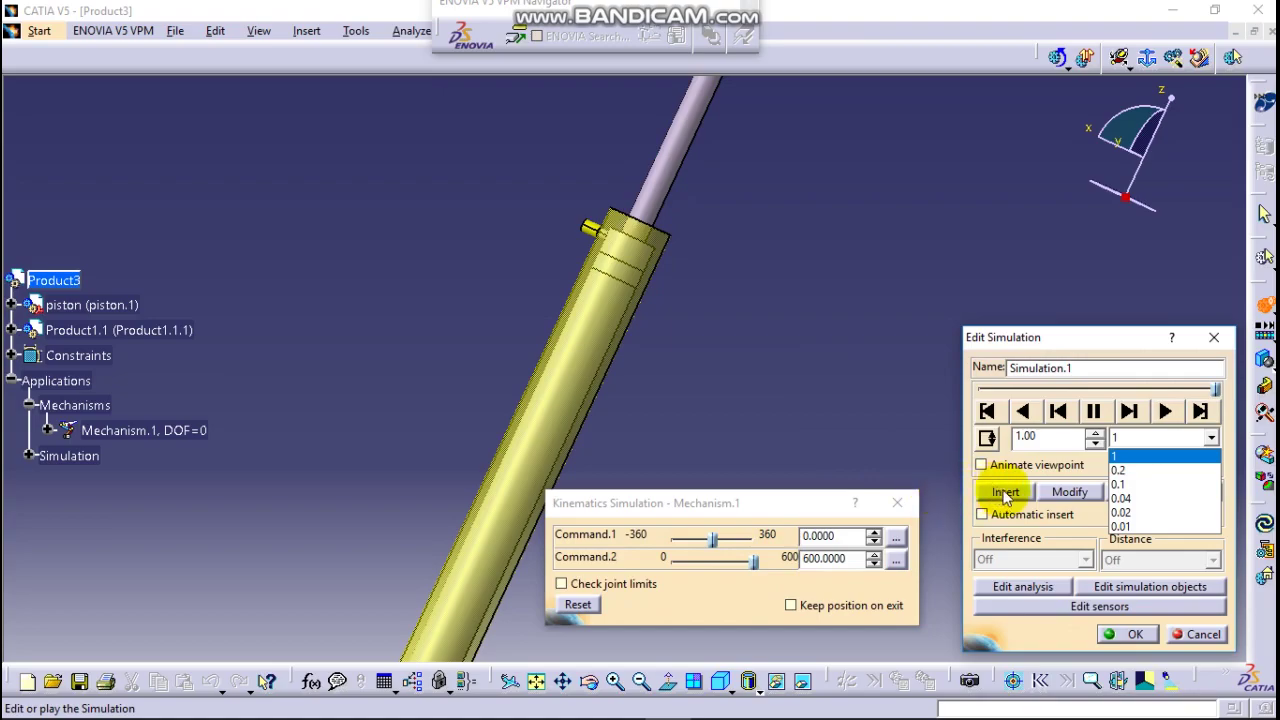
Keep interpolation step 1, then rewind and play Simulation.1 from start to end.
click(1120, 452)
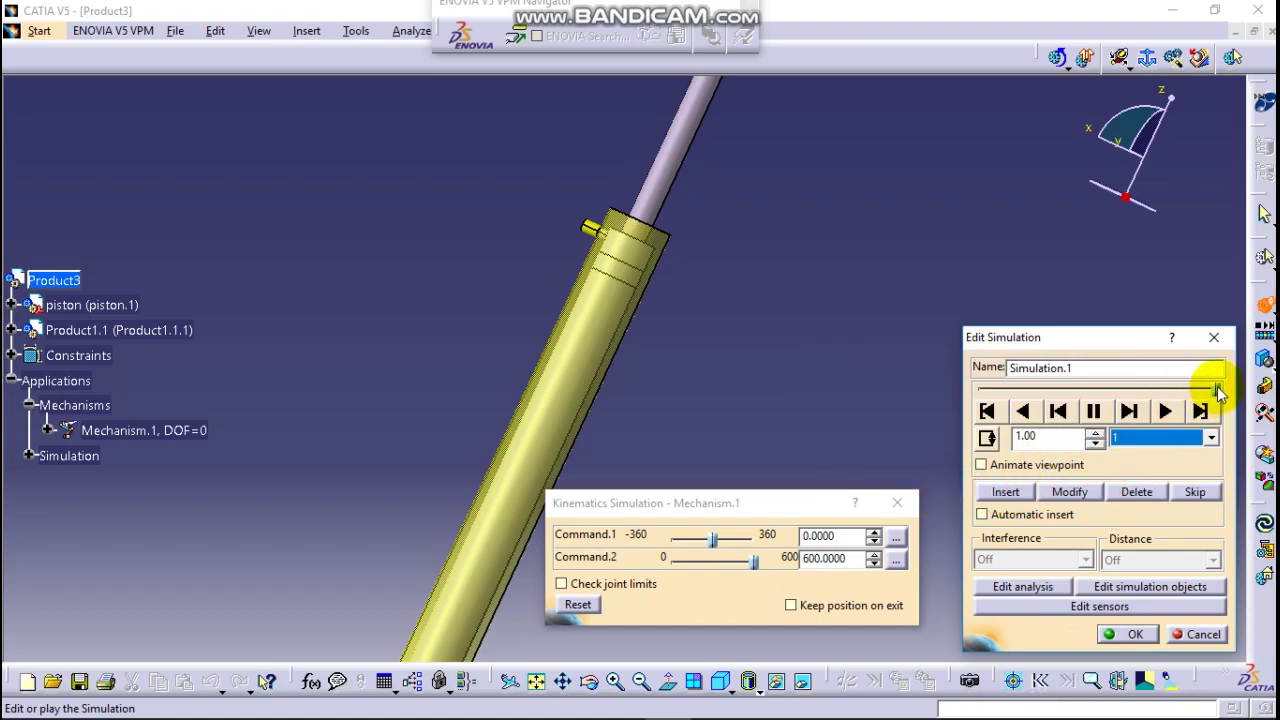
click(990, 413)
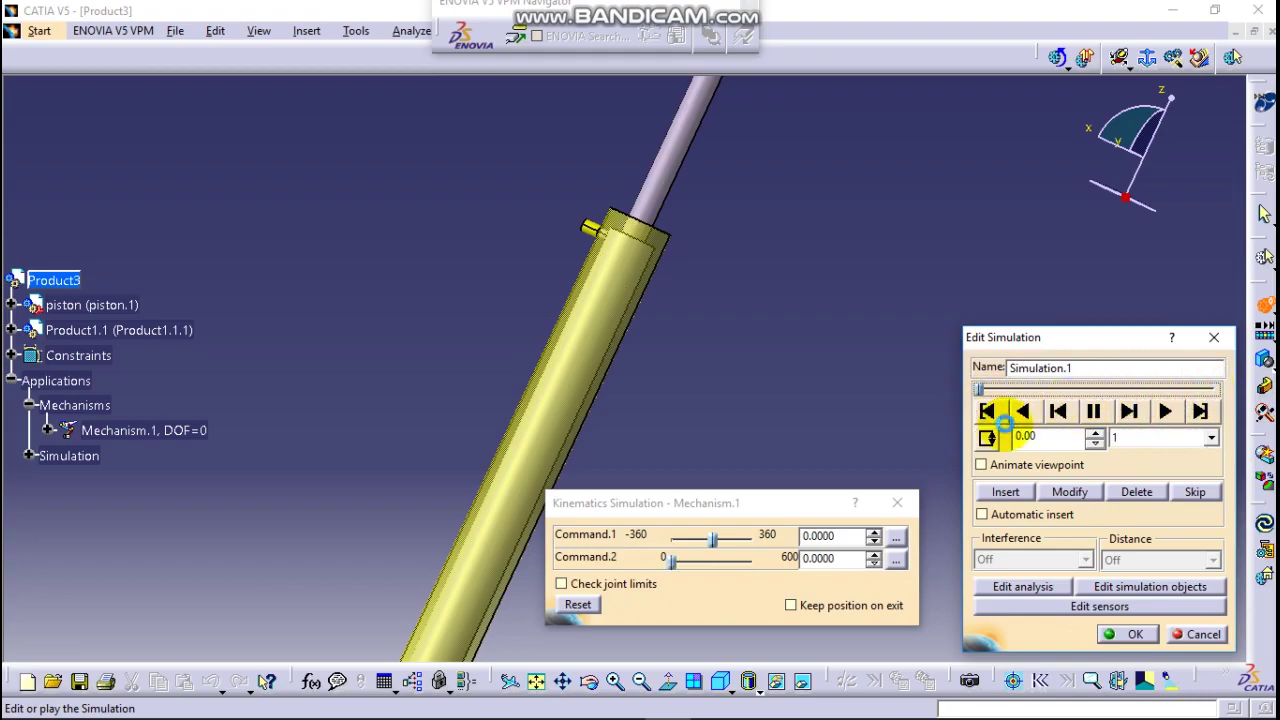
click(1166, 412)
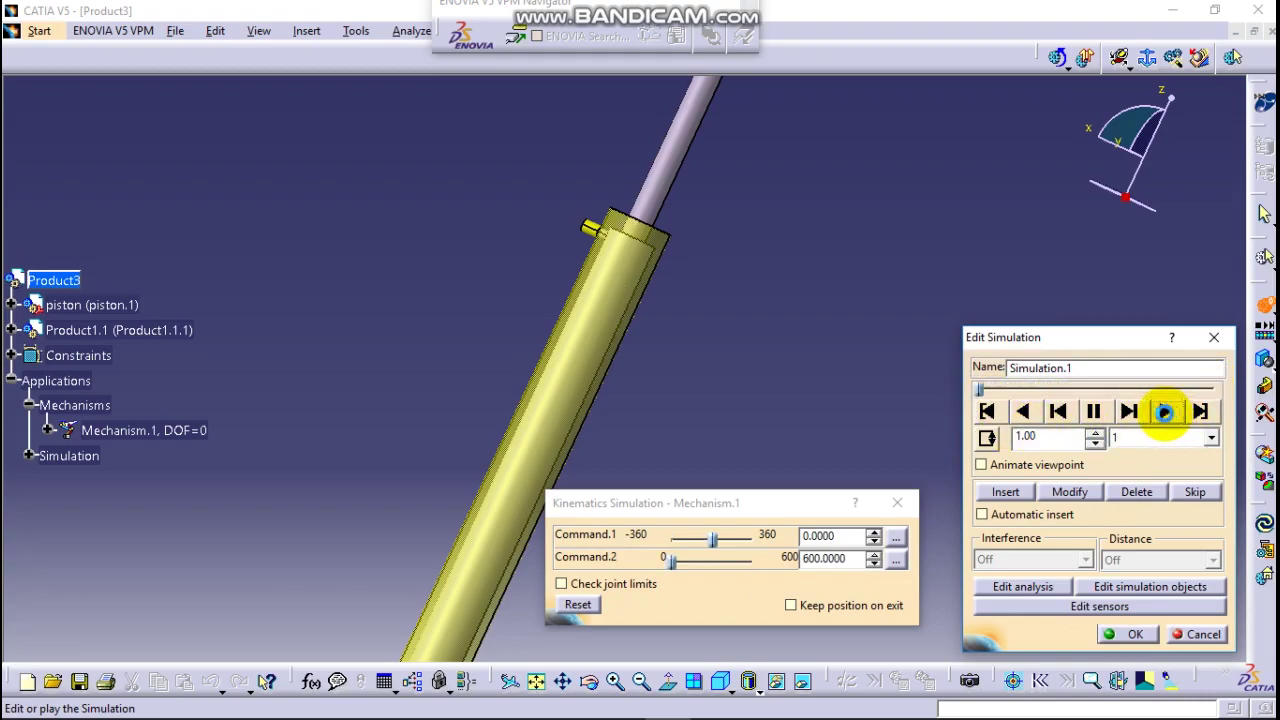
middle_drag(848, 257, 819, 340)
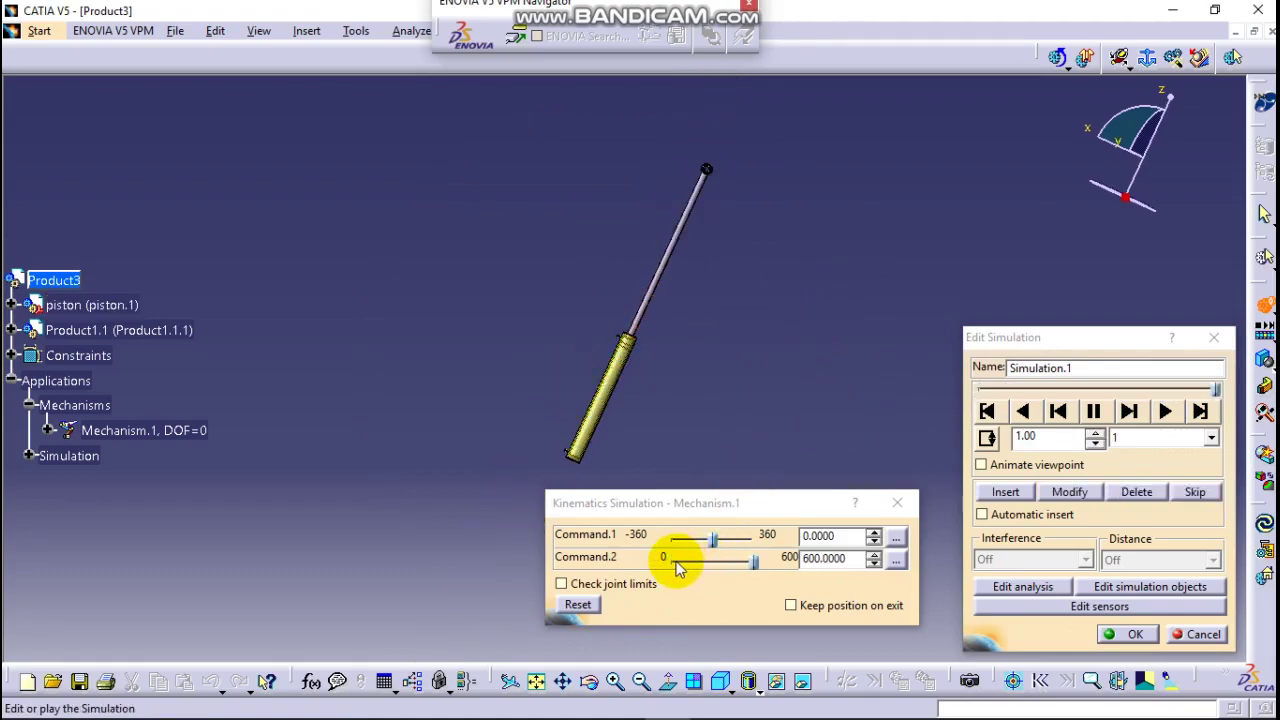
drag(754, 560, 663, 562)
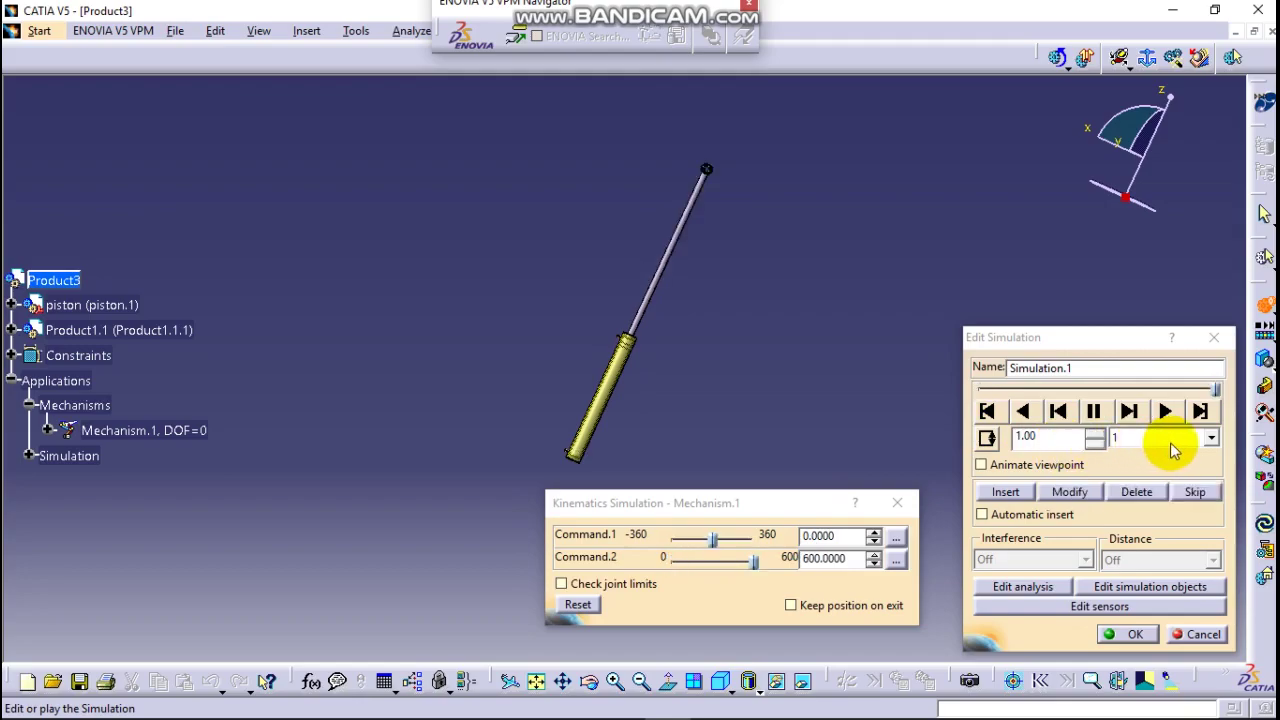
Refine the playback step through 0.2, 0.1, 0.04 and 0.02 down to 0.01.
click(1212, 437)
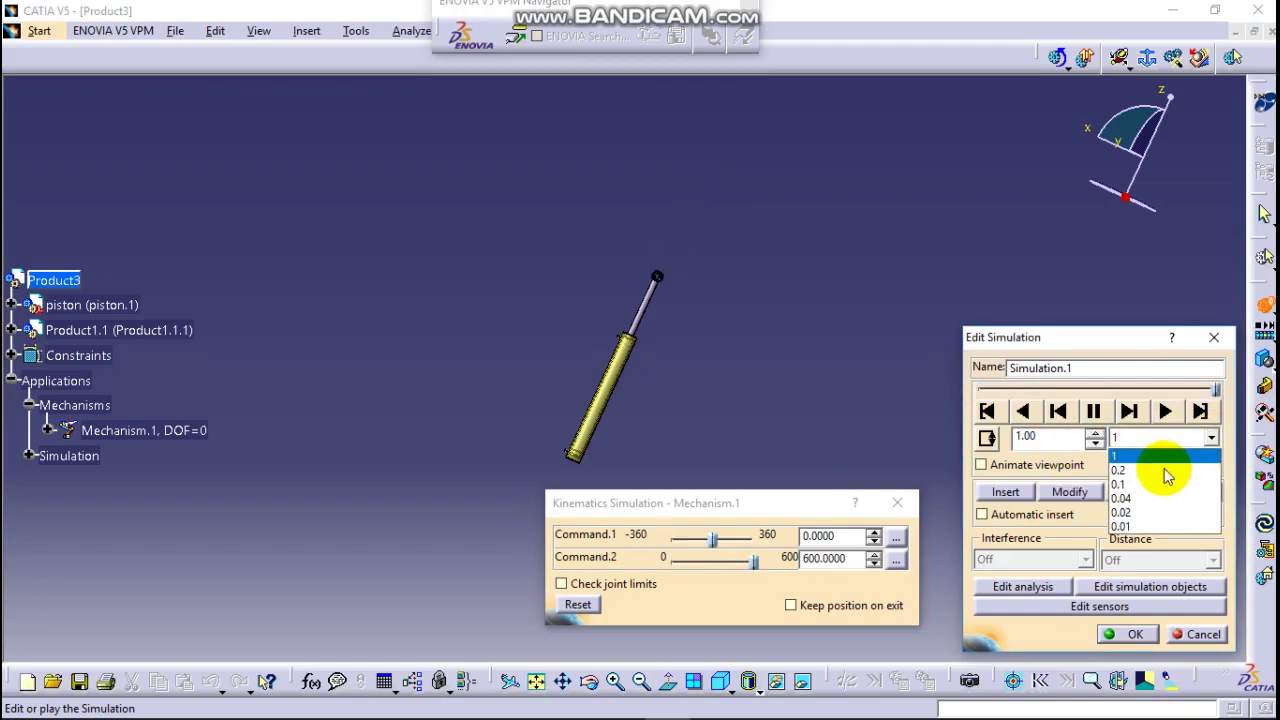
click(1128, 466)
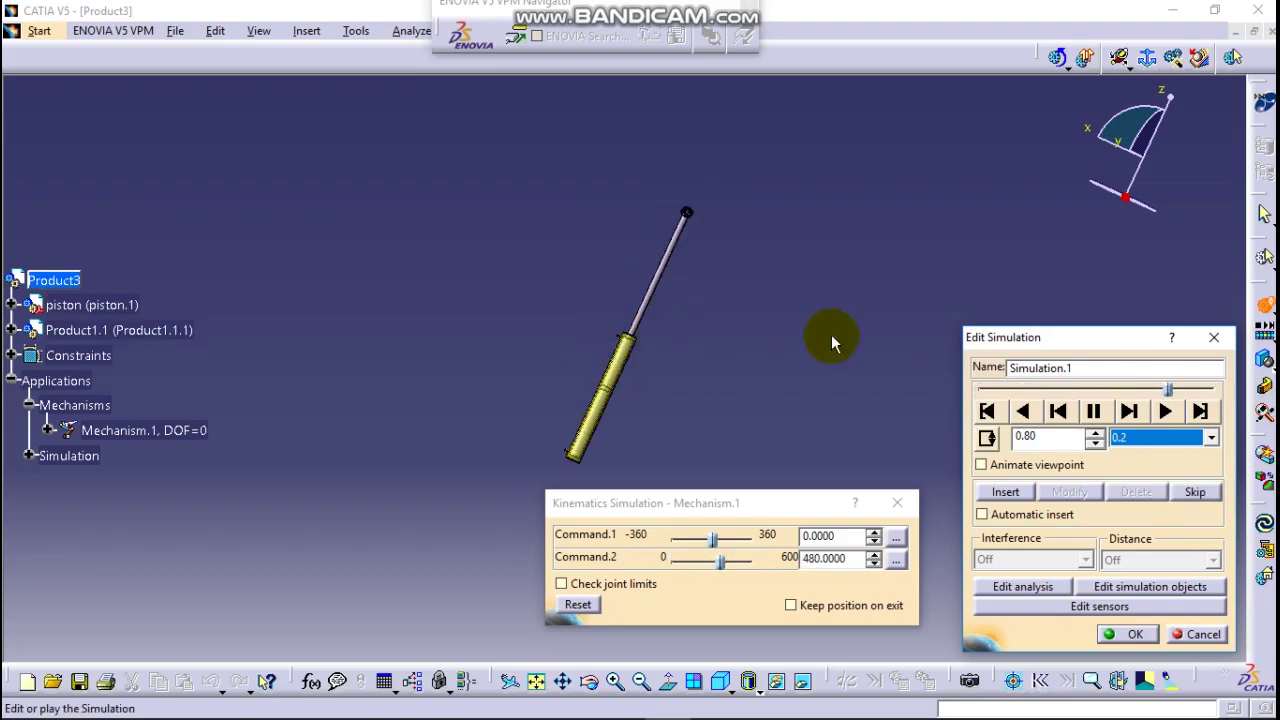
click(1212, 437)
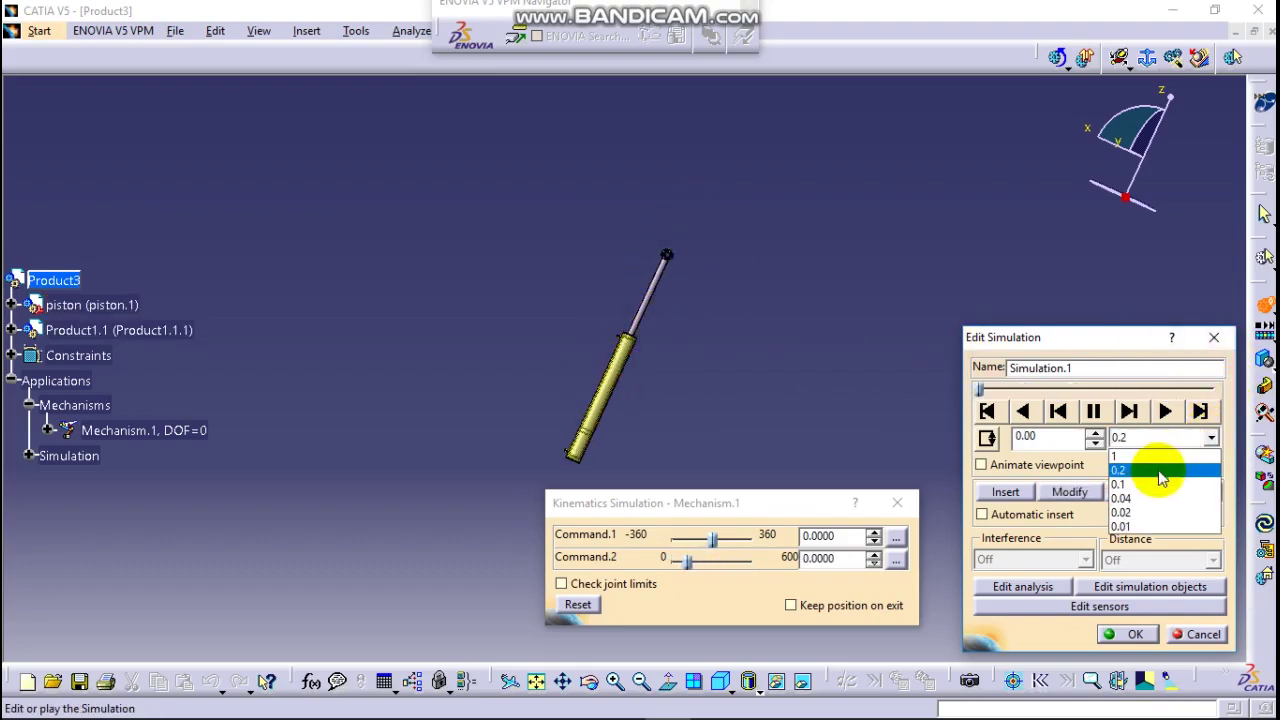
click(1148, 484)
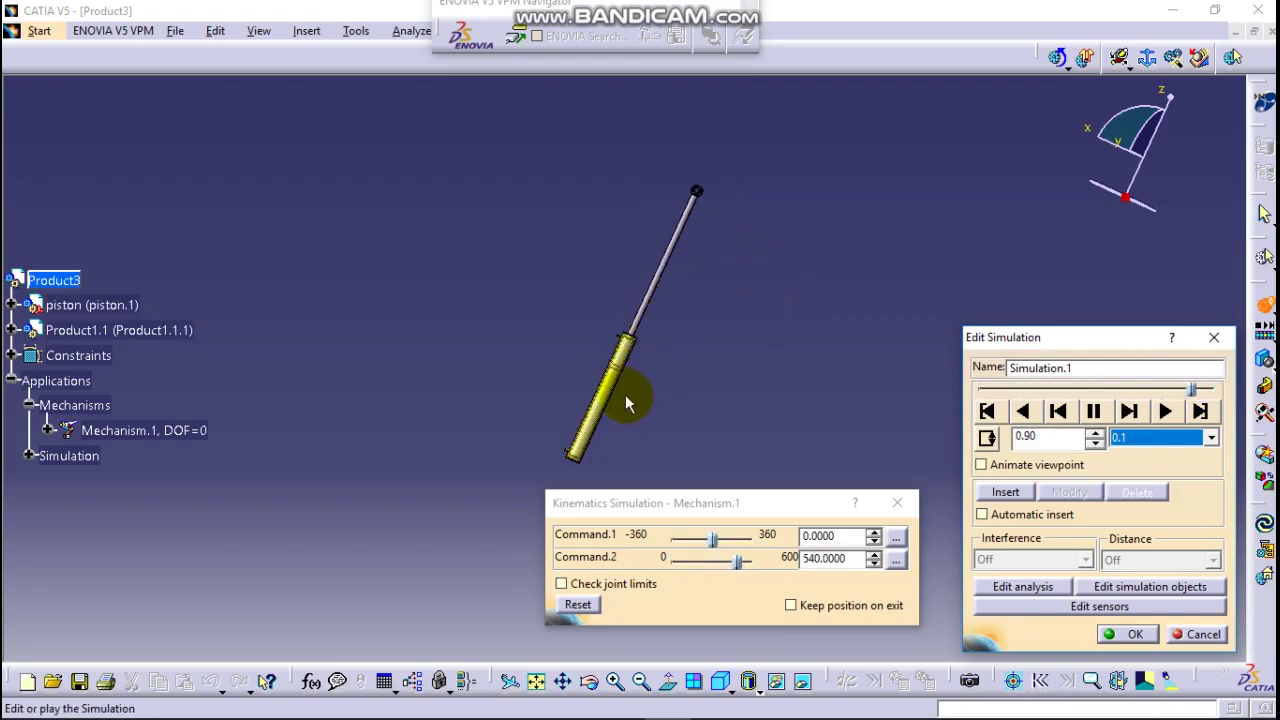
click(1212, 437)
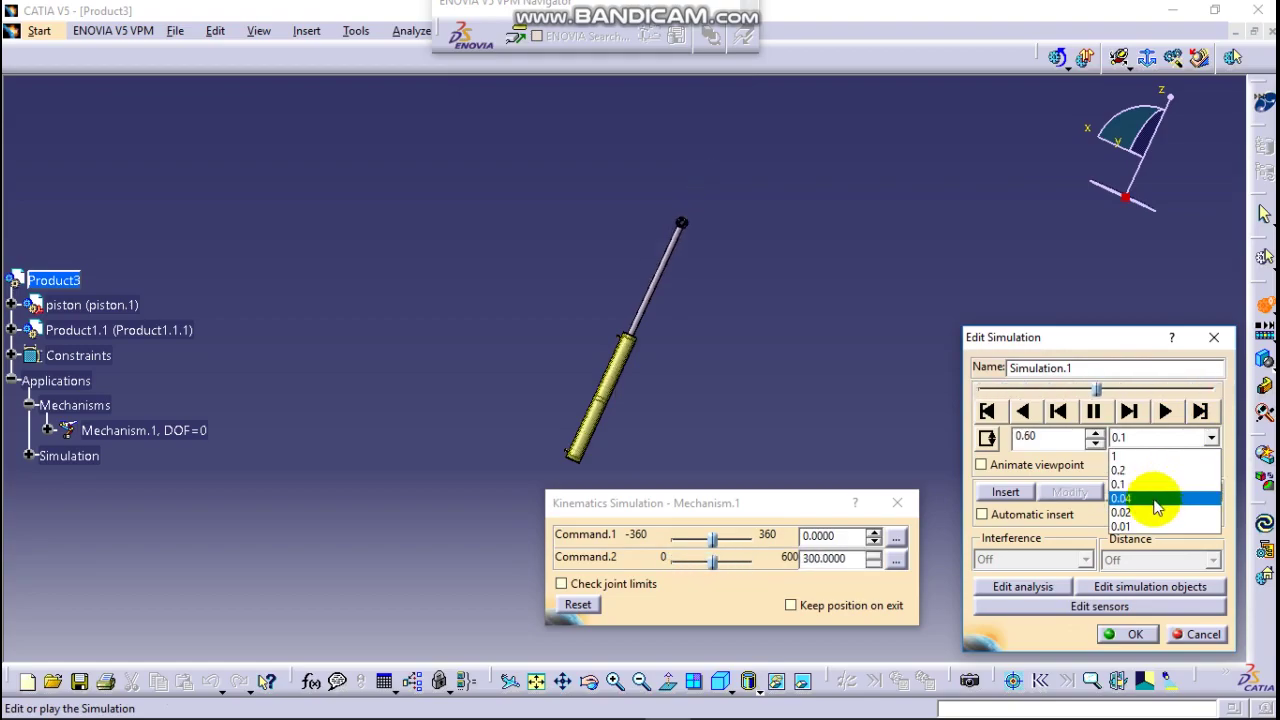
click(1154, 498)
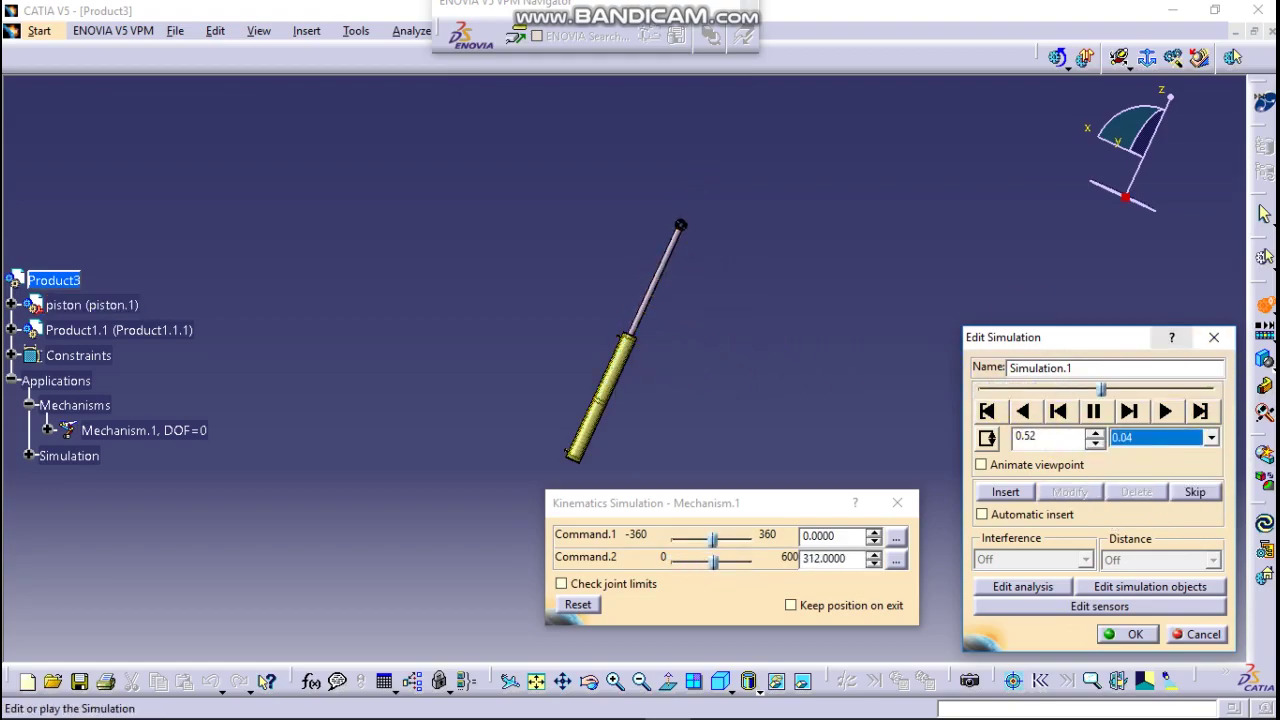
click(1211, 438)
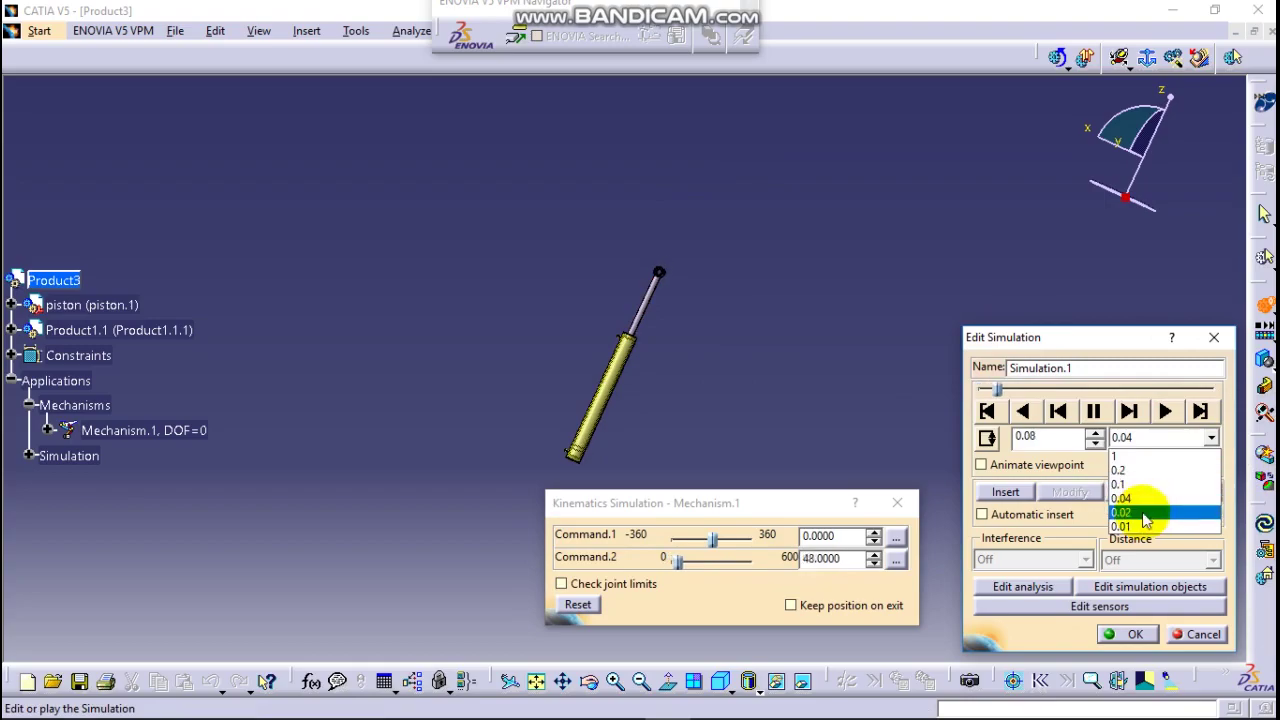
click(1138, 516)
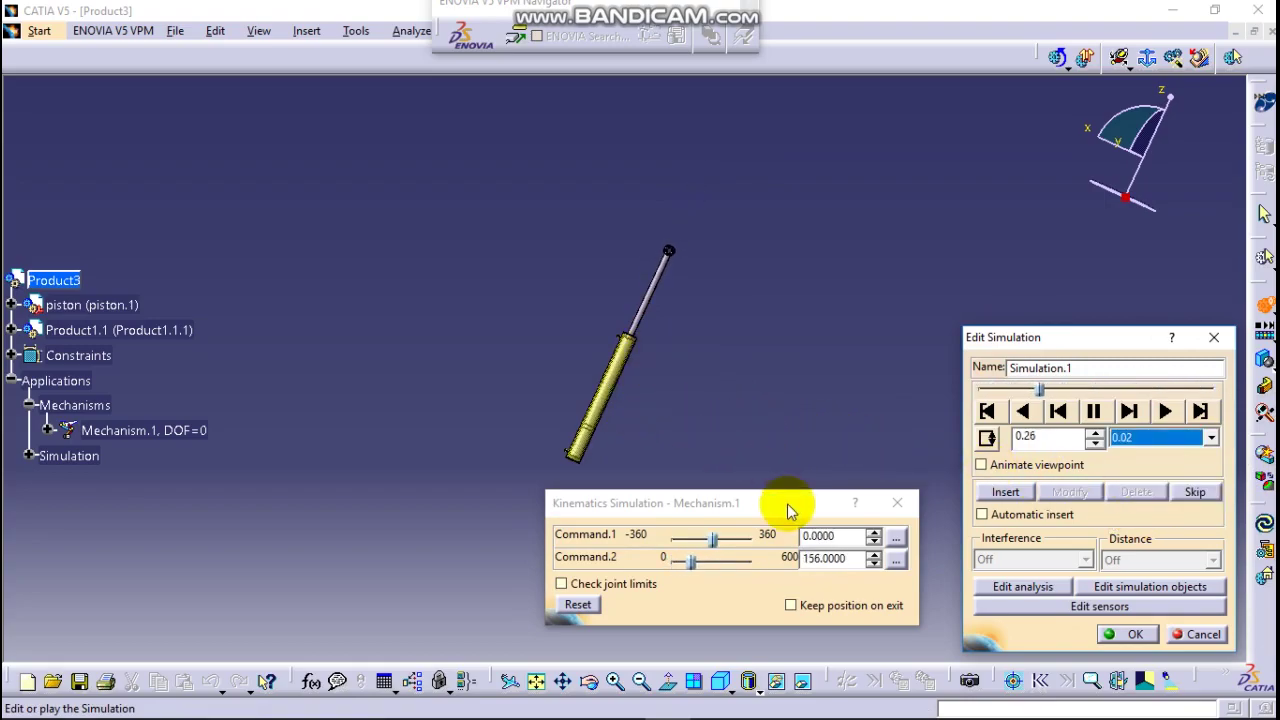
drag(791, 502, 1038, 114)
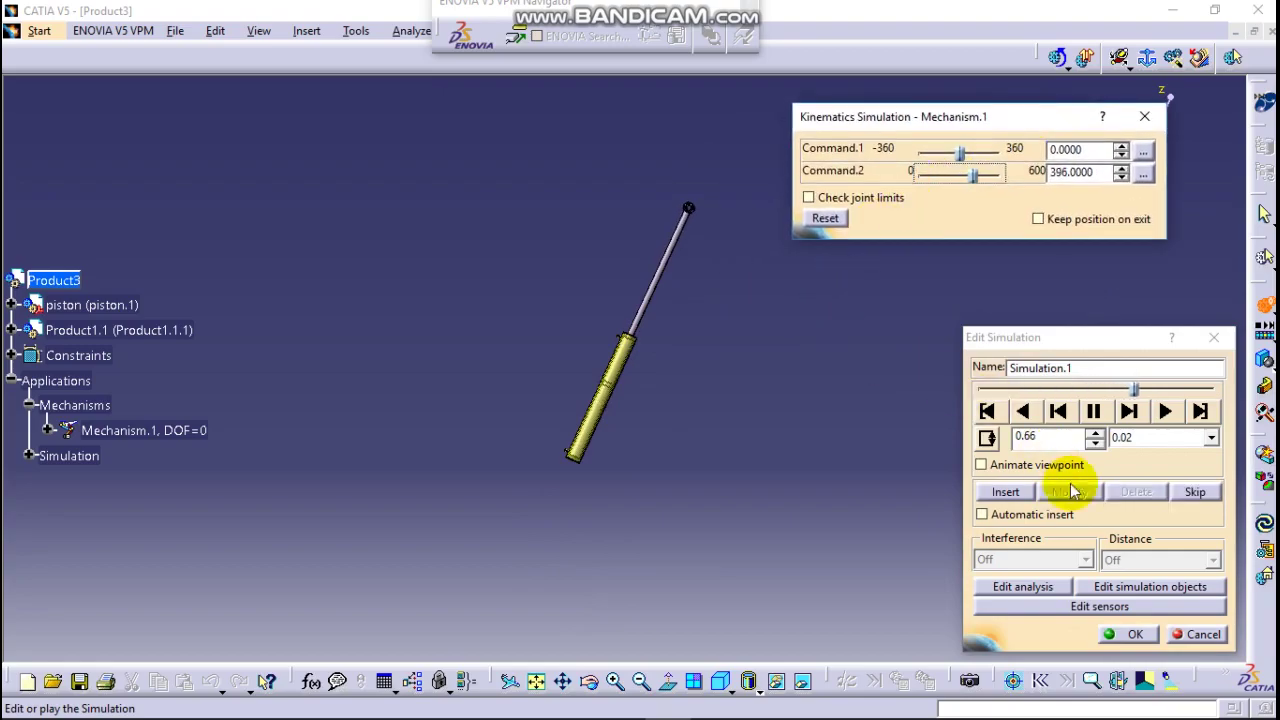
click(1210, 437)
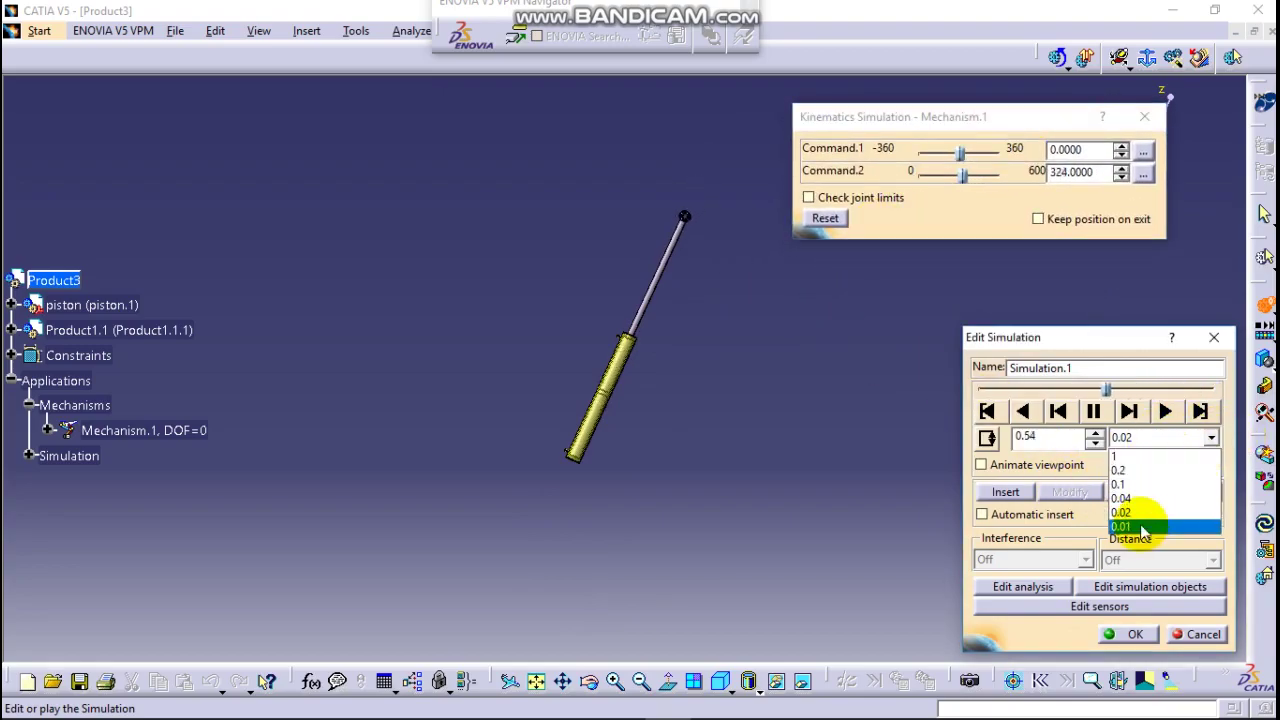
click(1143, 530)
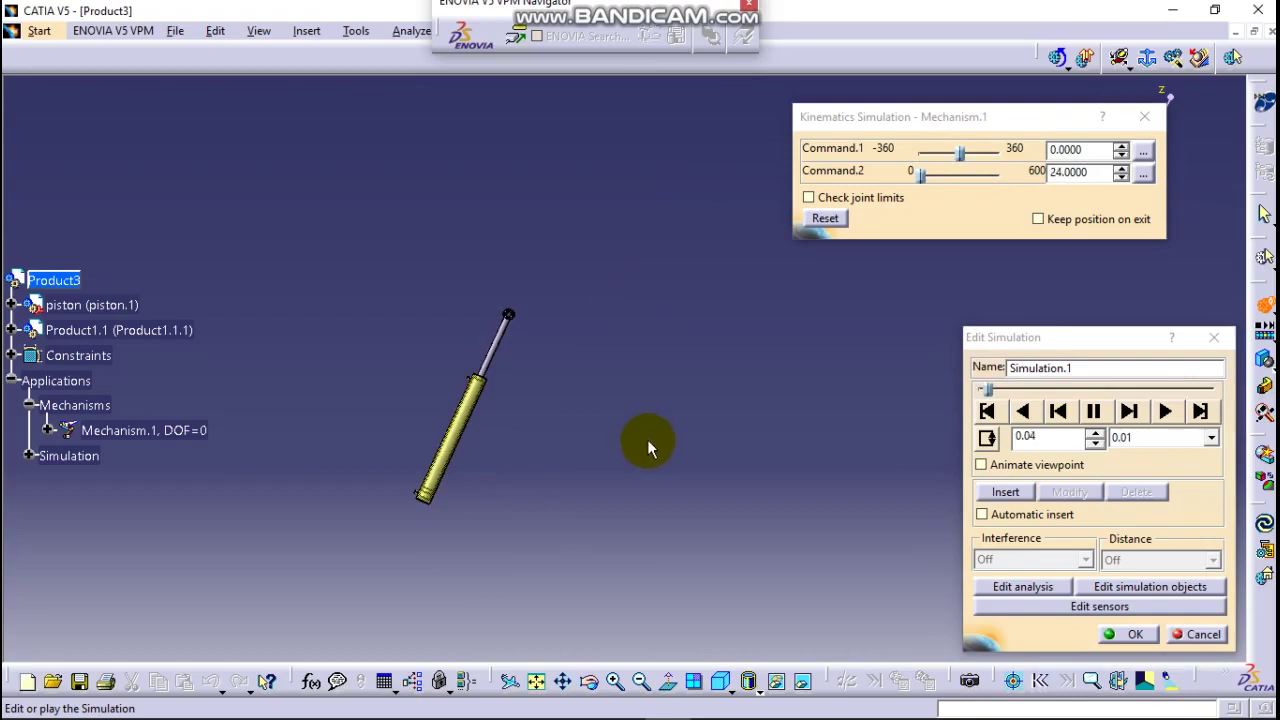
Zoom, rotate and pan the looping simulation to follow the piston rod along the cylinder body.
ctrl+middle_drag(731, 335, 273, 356)
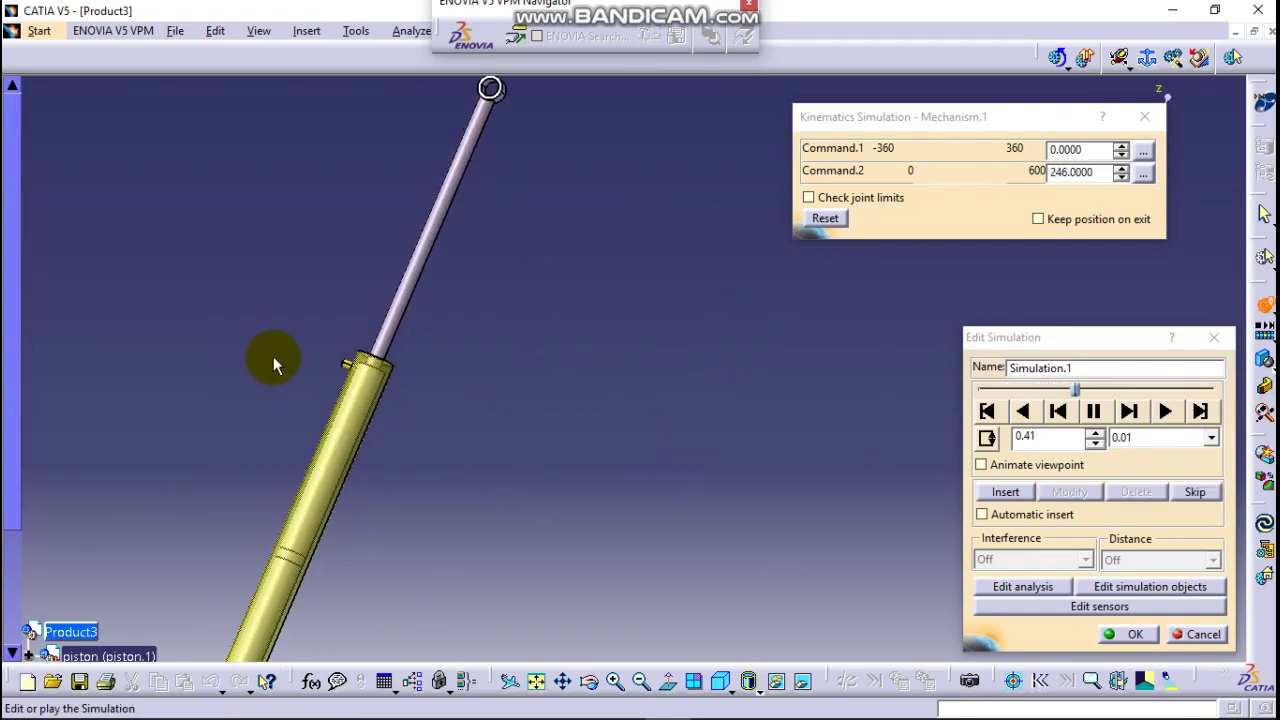
ctrl+middle_drag(457, 370, 609, 374)
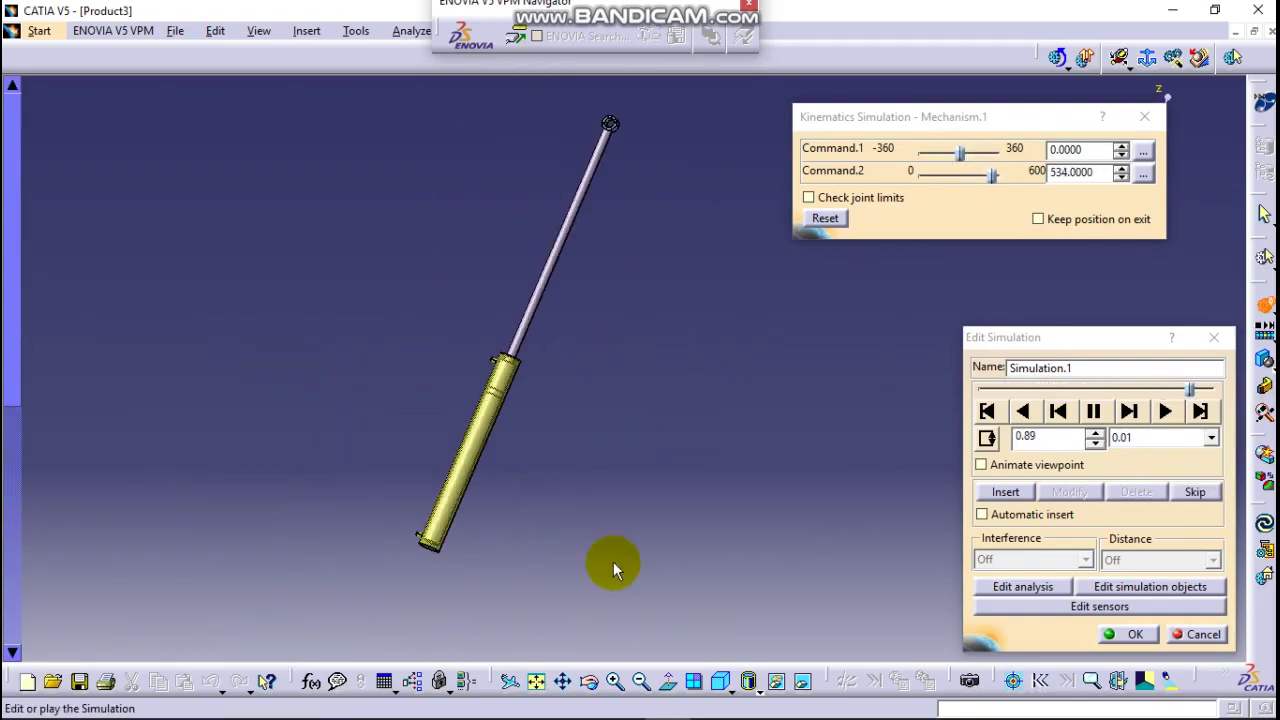
drag(589, 681, 420, 610)
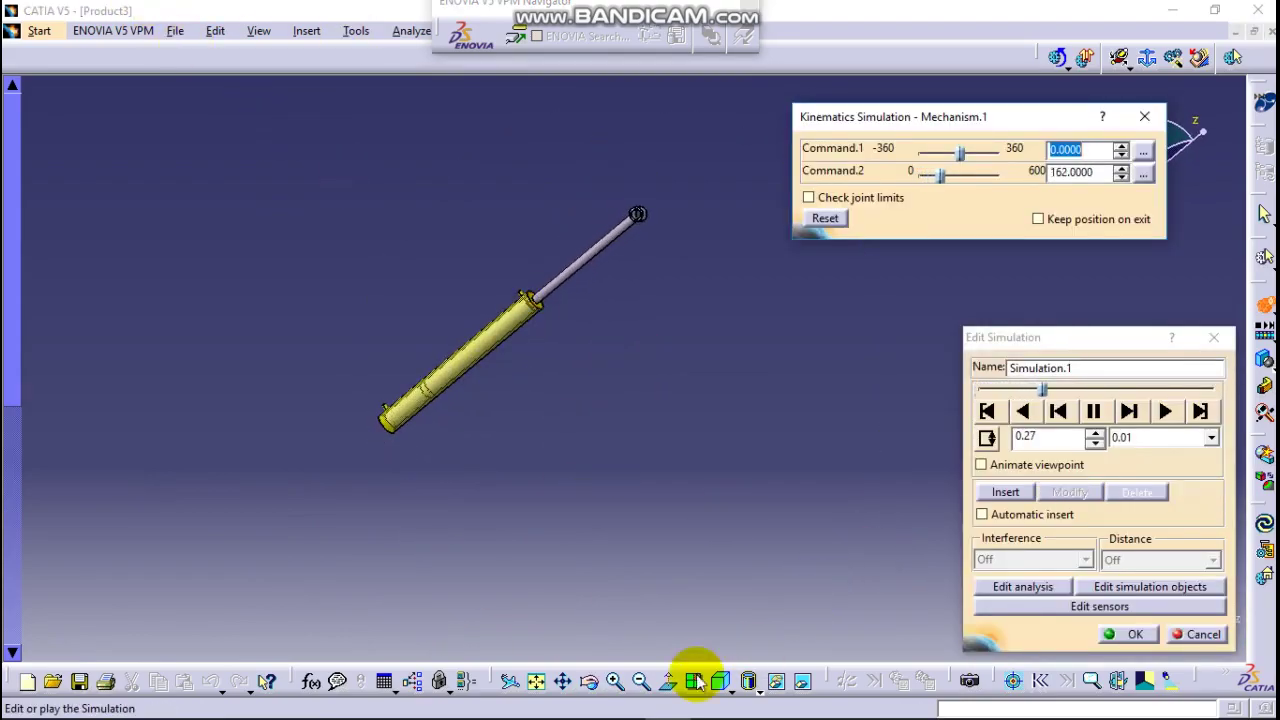
drag(584, 677, 704, 567)
middle_drag(704, 567, 413, 455)
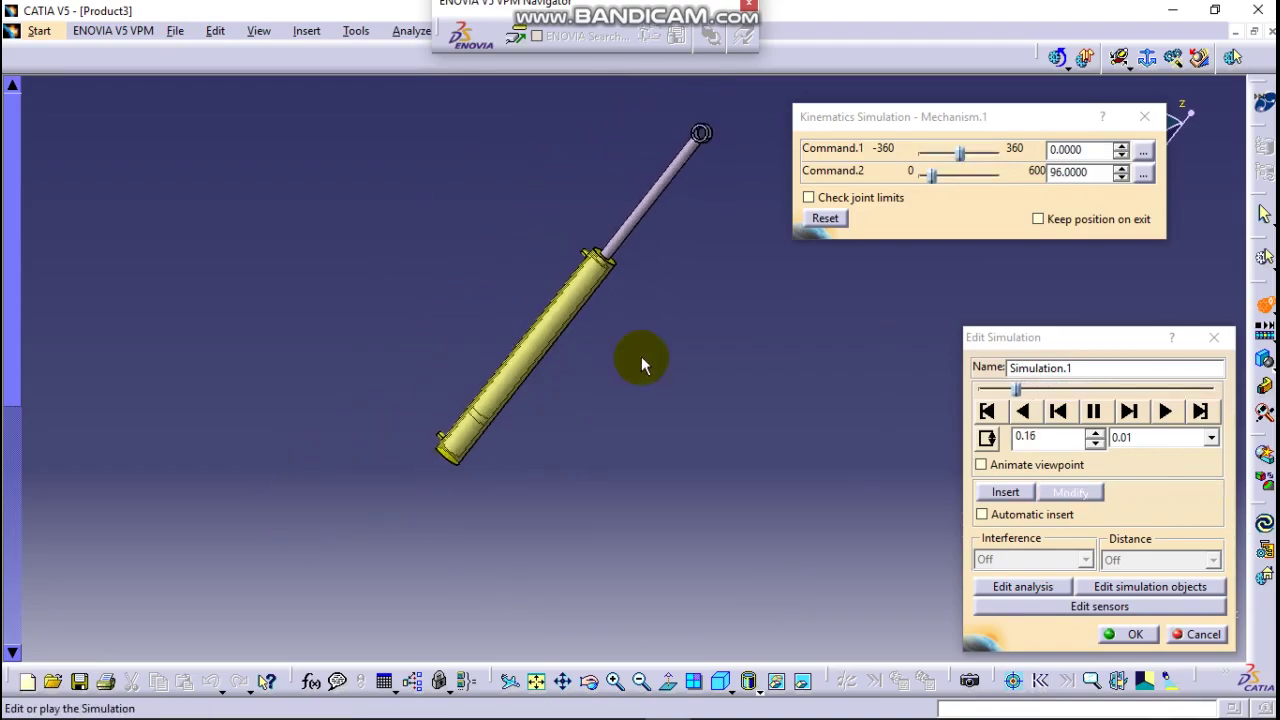
middle_drag(641, 364, 578, 310)
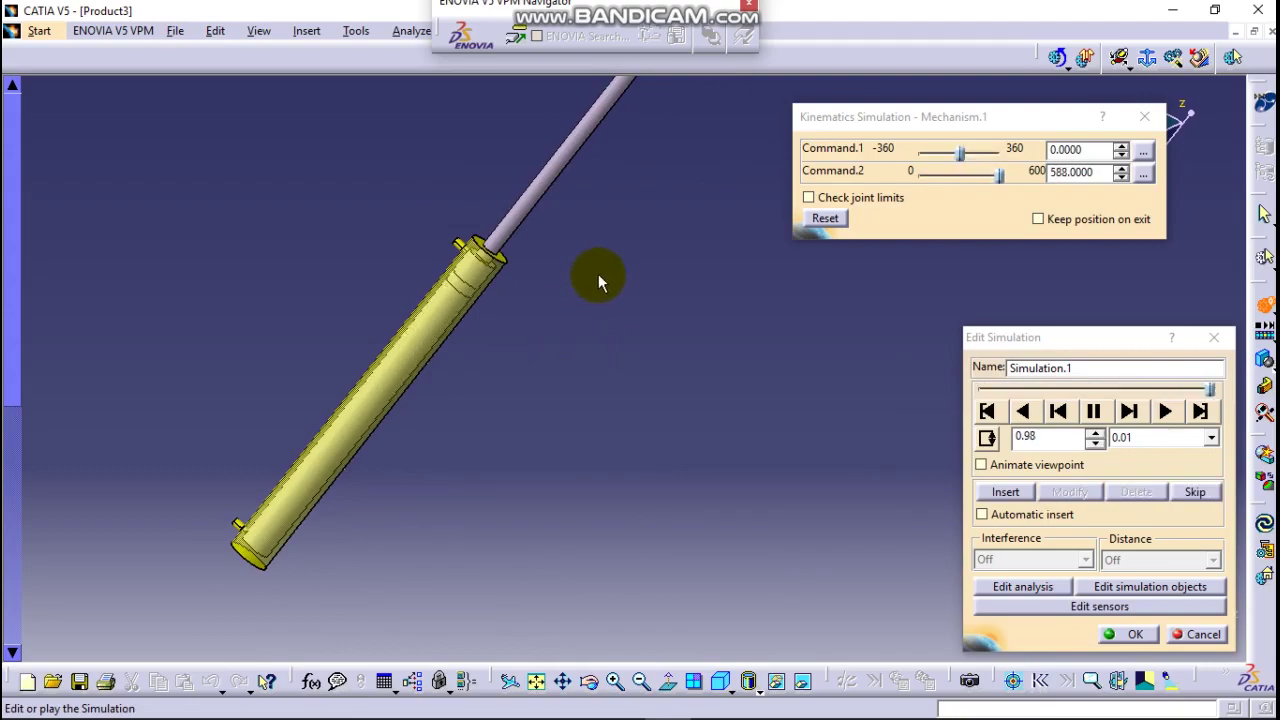
middle_drag(598, 274, 420, 517)
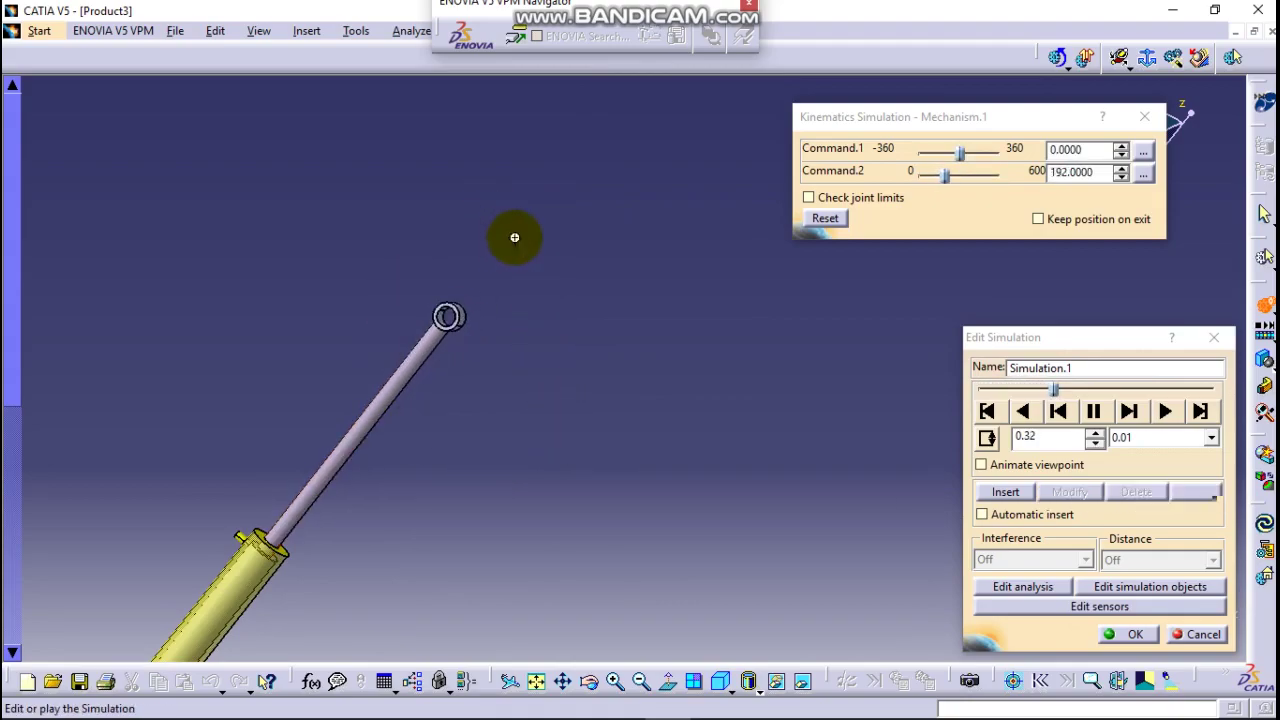
middle_drag(514, 237, 563, 385)
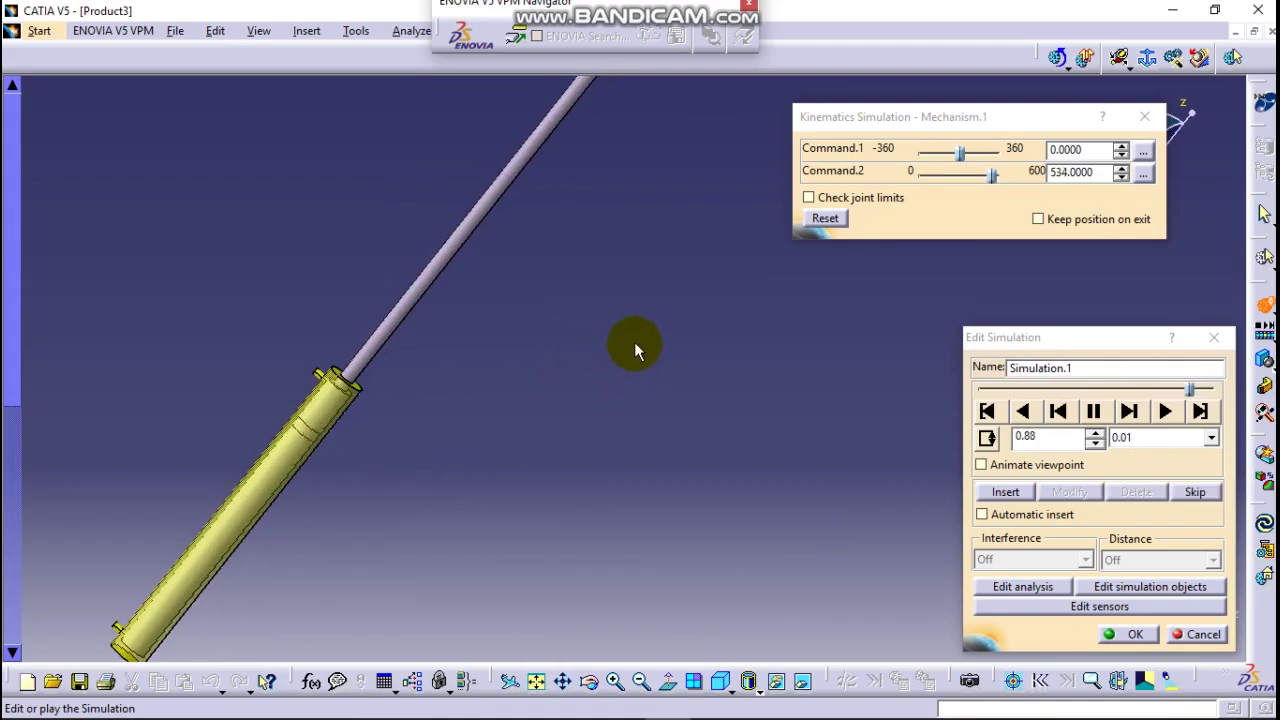